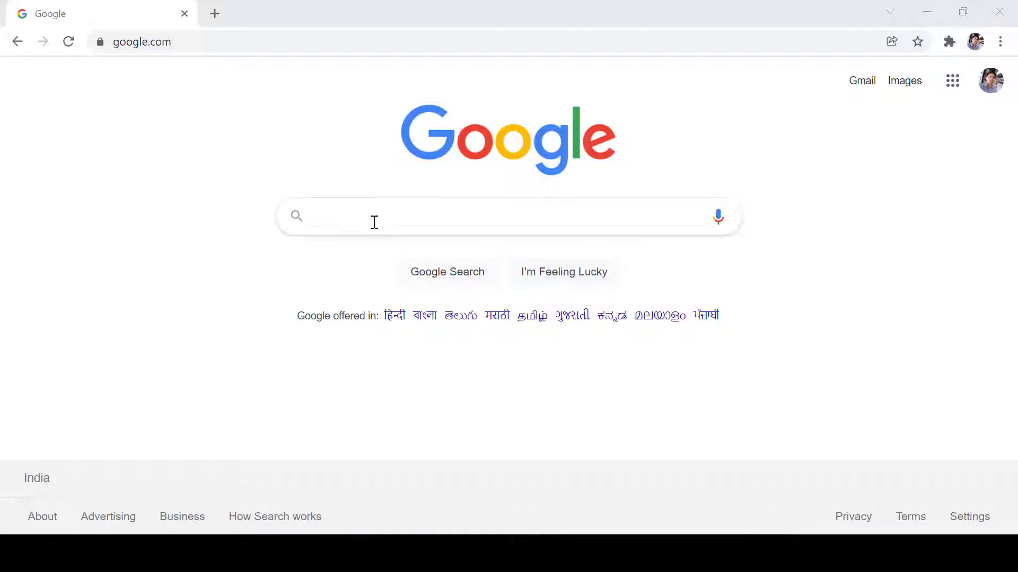
- Run the 'infinityfree' Google search again from the recent searches list
left_click(374, 221)
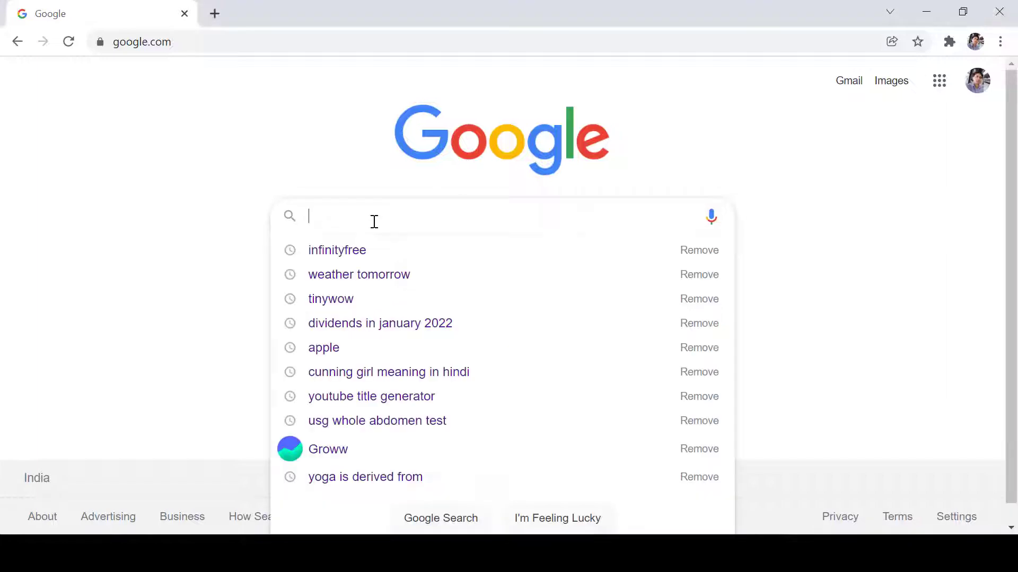
left_click(371, 257)
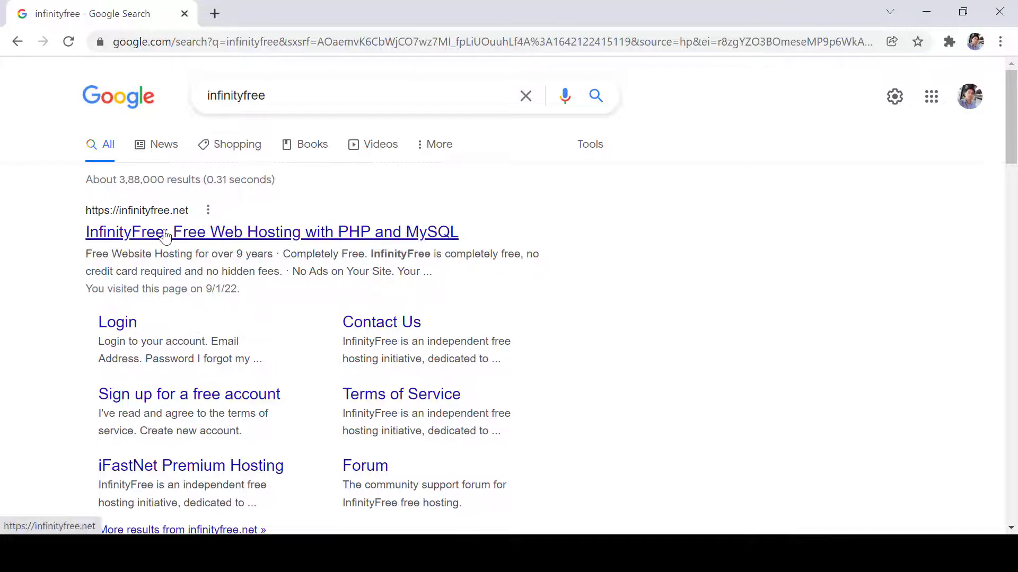
- Open the InfinityFree site from the results and scroll down toward Sign Up Now
left_click(93, 223)
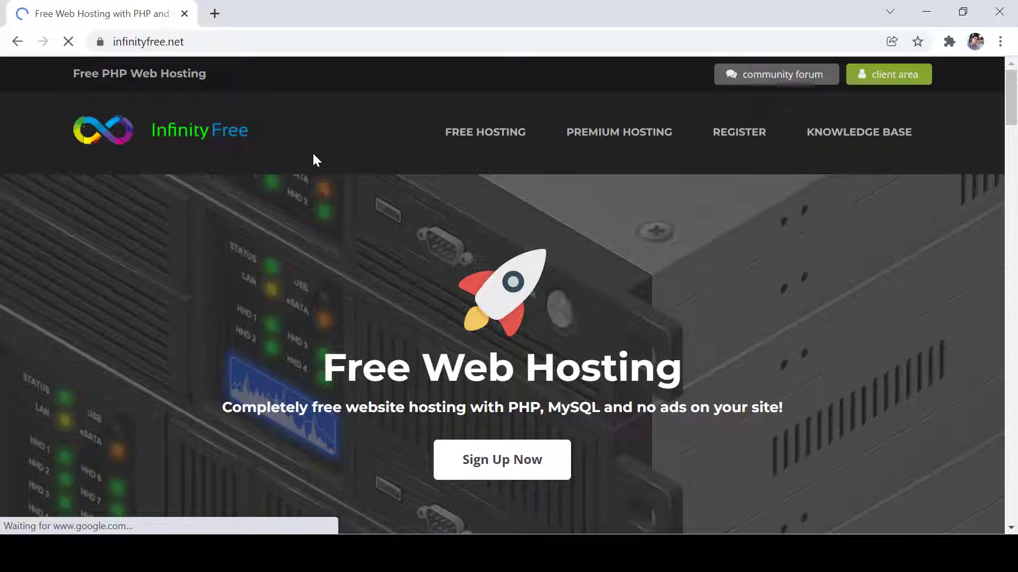
left_click_drag(1011, 125, 1012, 123)
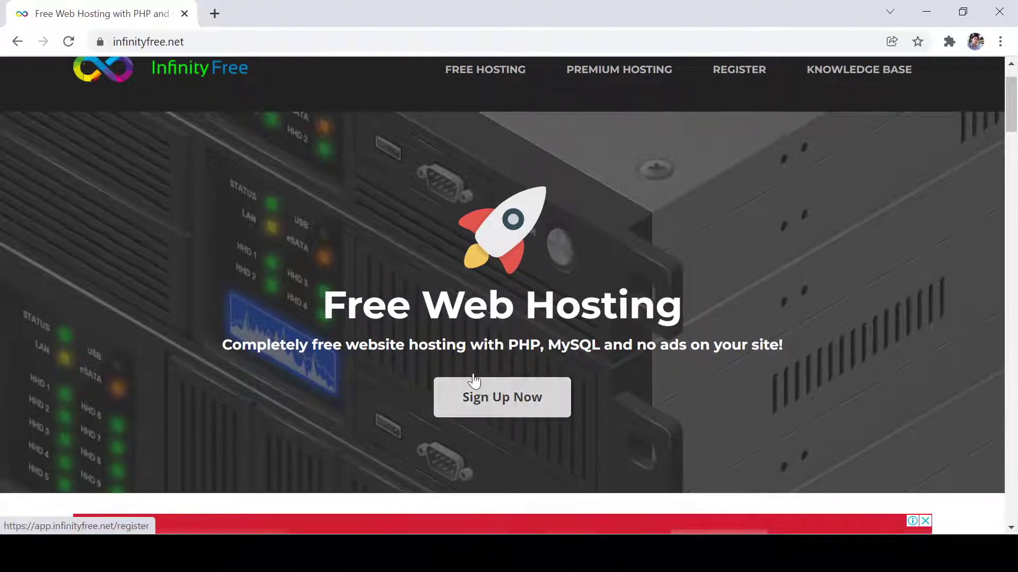
- Sign up for a free account with an e-mail and password, passing the reCAPTCHA check
left_click(511, 403)
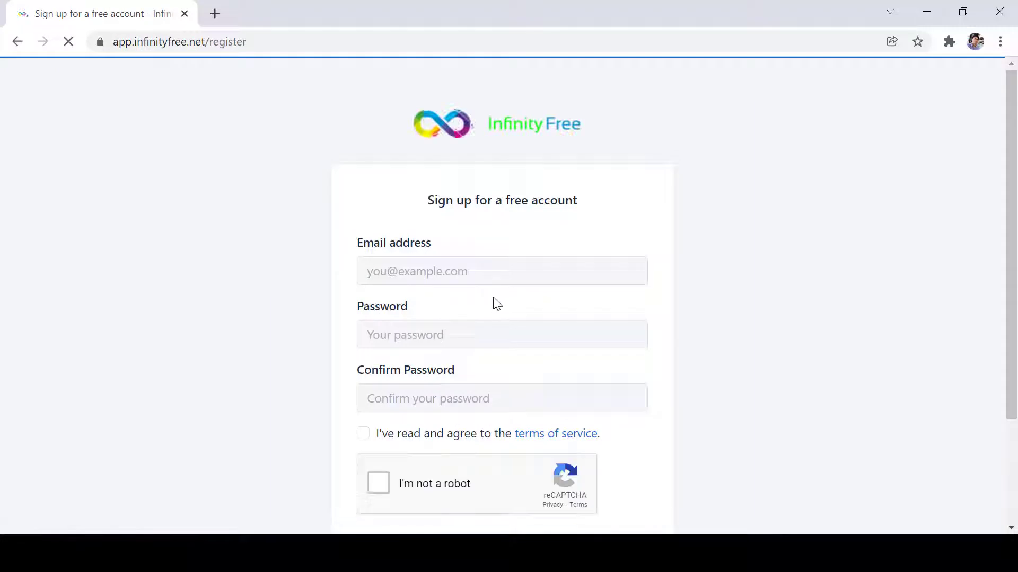
left_click(495, 263)
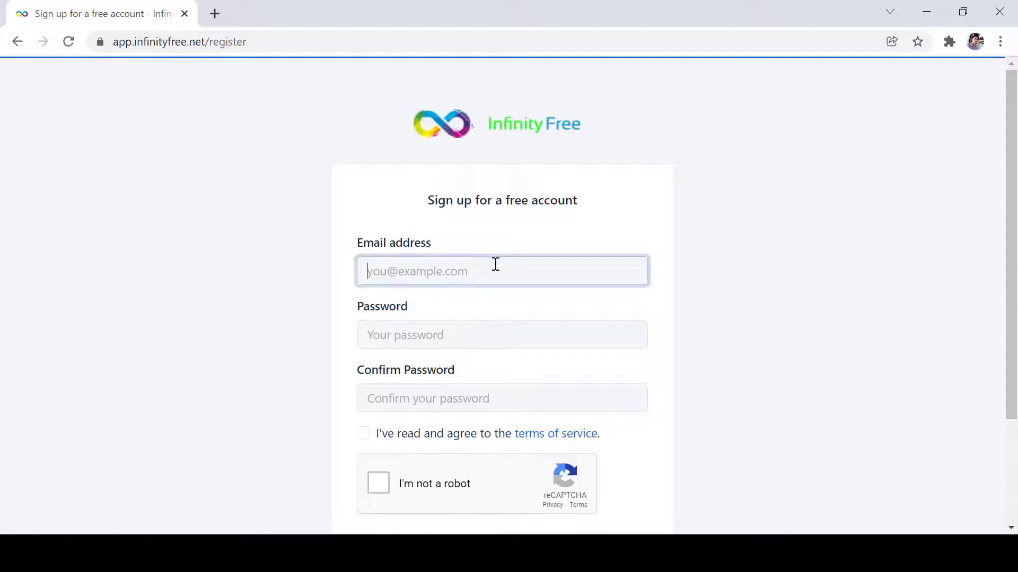
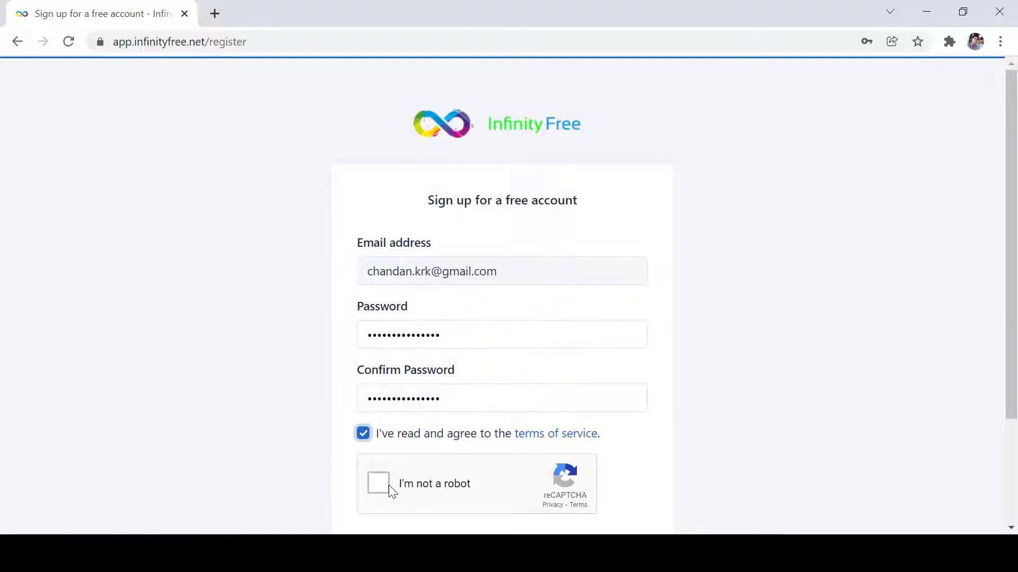
left_click(389, 485)
scroll(1010, 371, "down", 2)
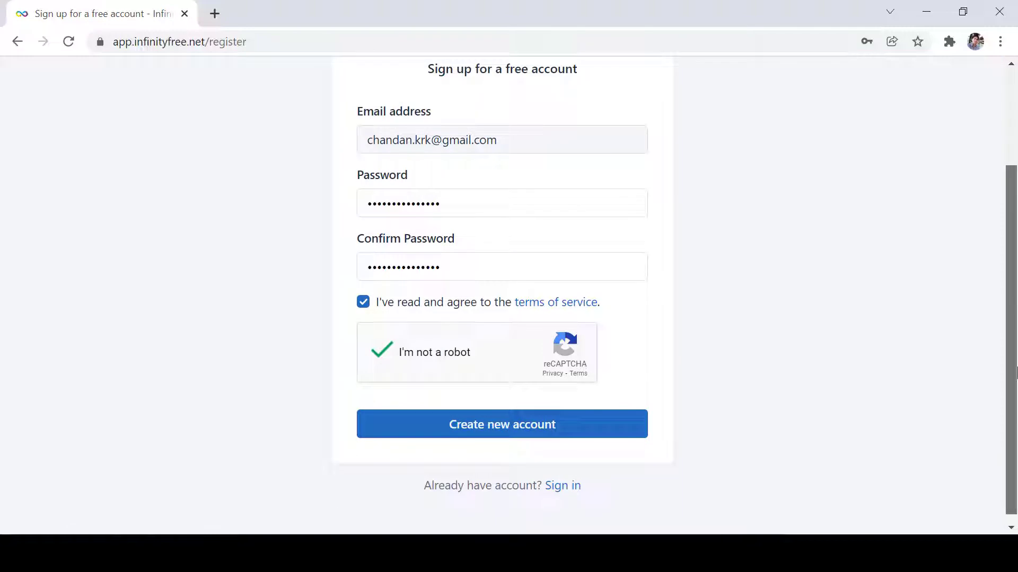
left_click(570, 432)
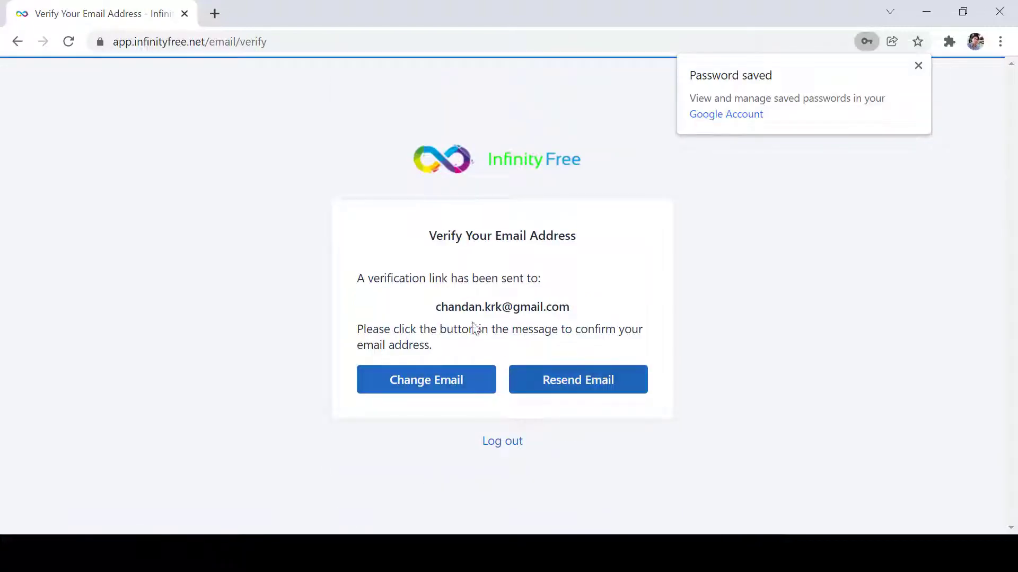
left_click_drag(429, 310, 620, 299)
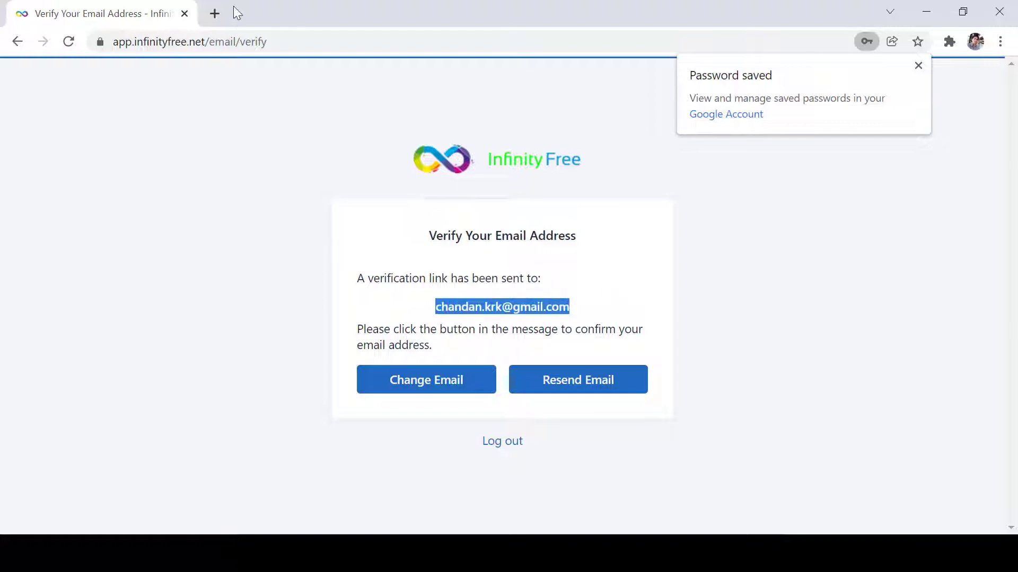
- In a new Gmail tab, verify the account using the InfinityFree e-mail's Verify Email Address button
left_click(214, 13)
type("gmail.com")
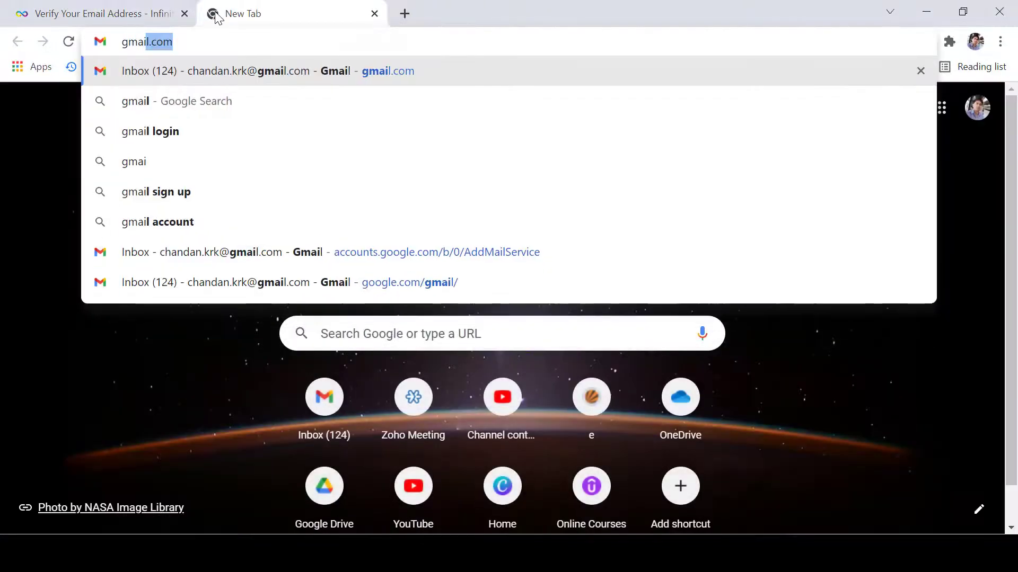
key("Return")
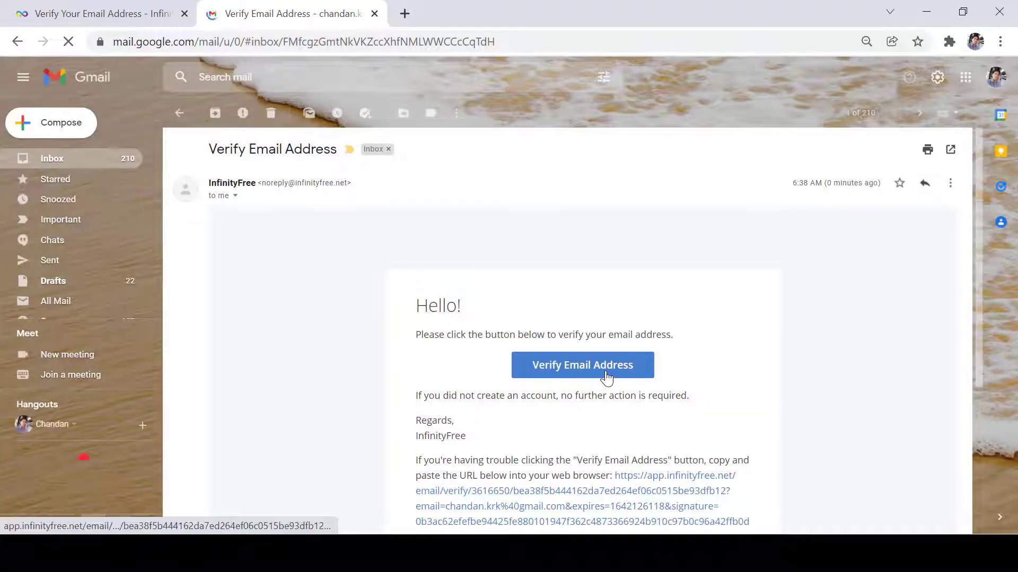
left_click(607, 377)
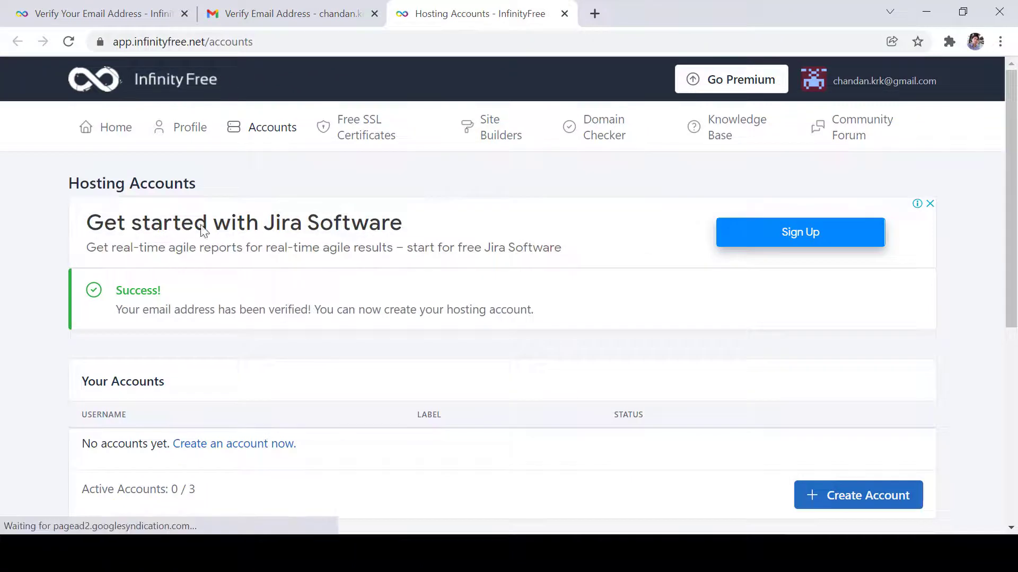
- Review the verification success message and the 0 / 3 active accounts count
left_click_drag(133, 290, 231, 307)
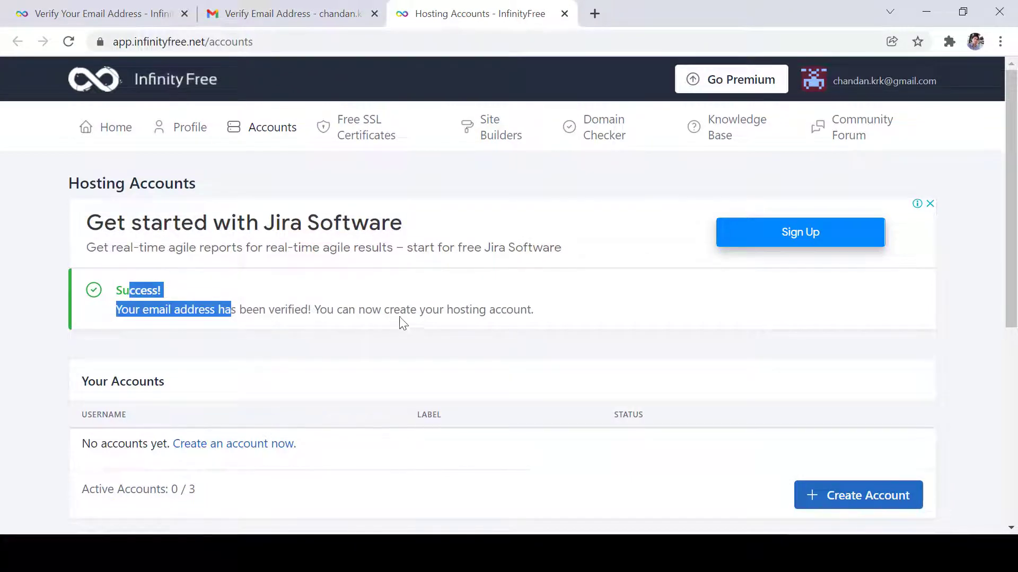
left_click(672, 335)
scroll(675, 350, "down", 2)
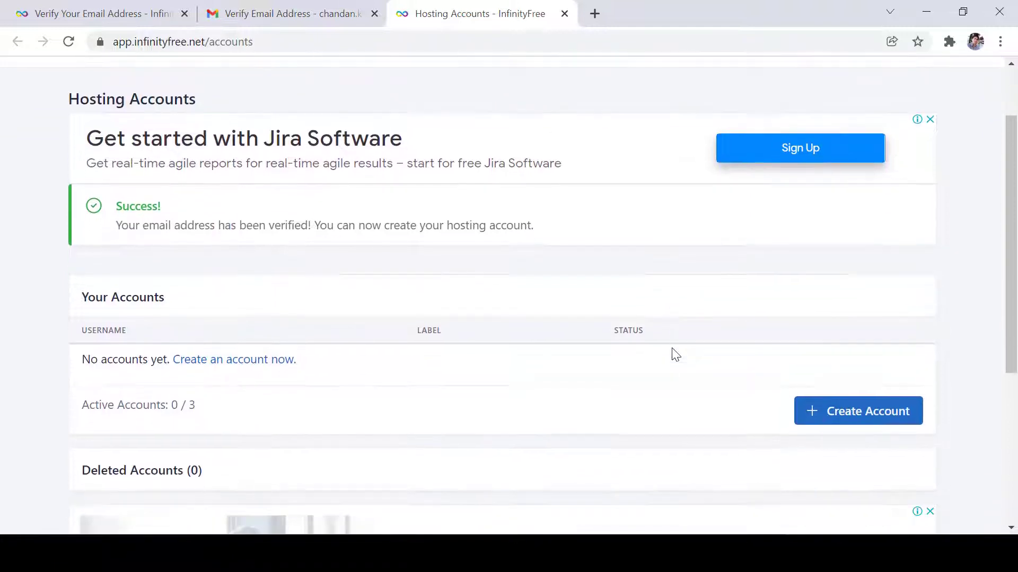
scroll(674, 354, "down", 2)
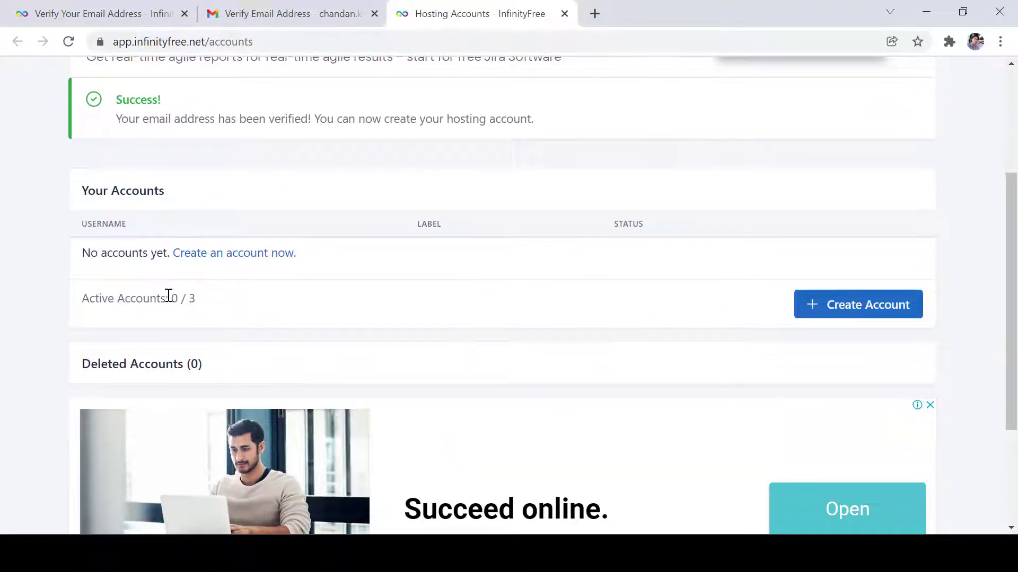
left_click_drag(175, 300, 218, 306)
scroll(216, 304, "down", 1)
scroll(216, 305, "up", 4)
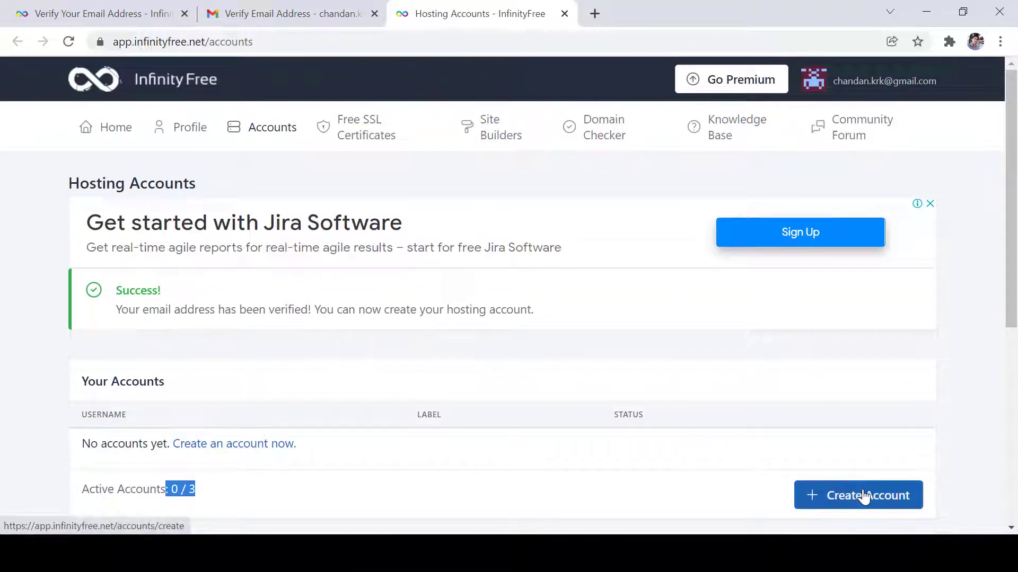
- Start a new hosting account and choose the .infinityfreeapp.com domain extension
left_click(864, 497)
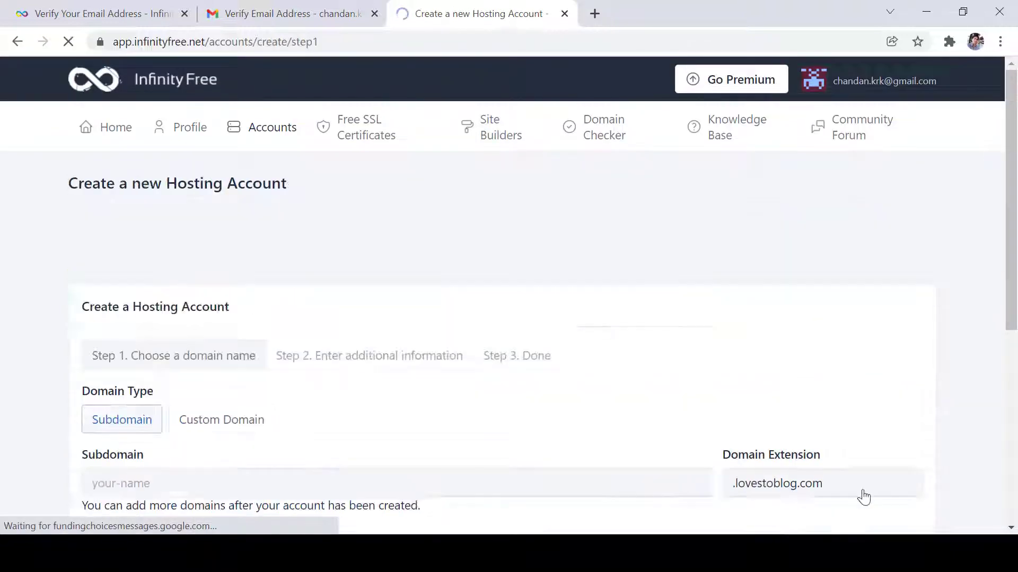
scroll(426, 415, "down", 6)
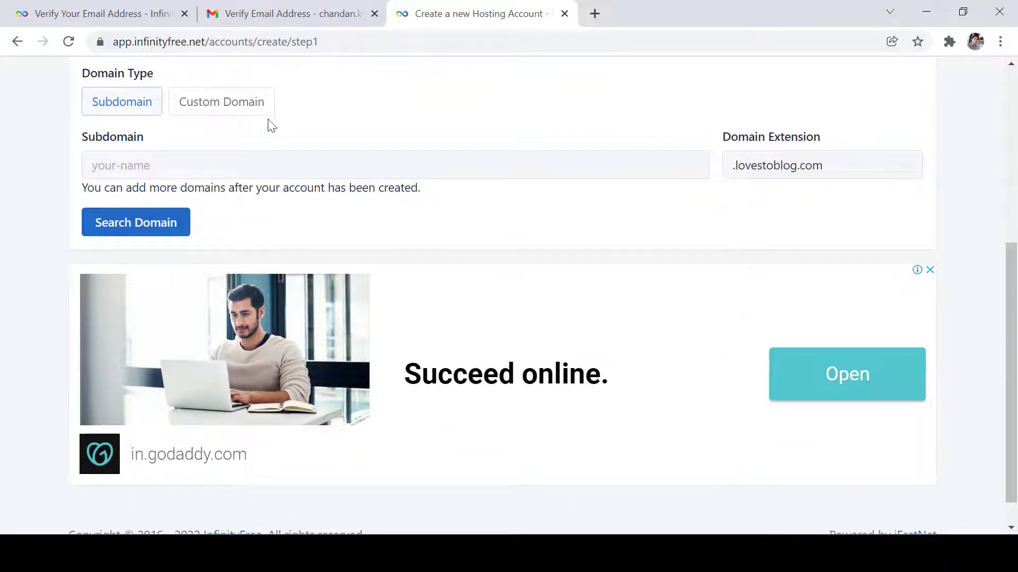
scroll(118, 109, "up", 2)
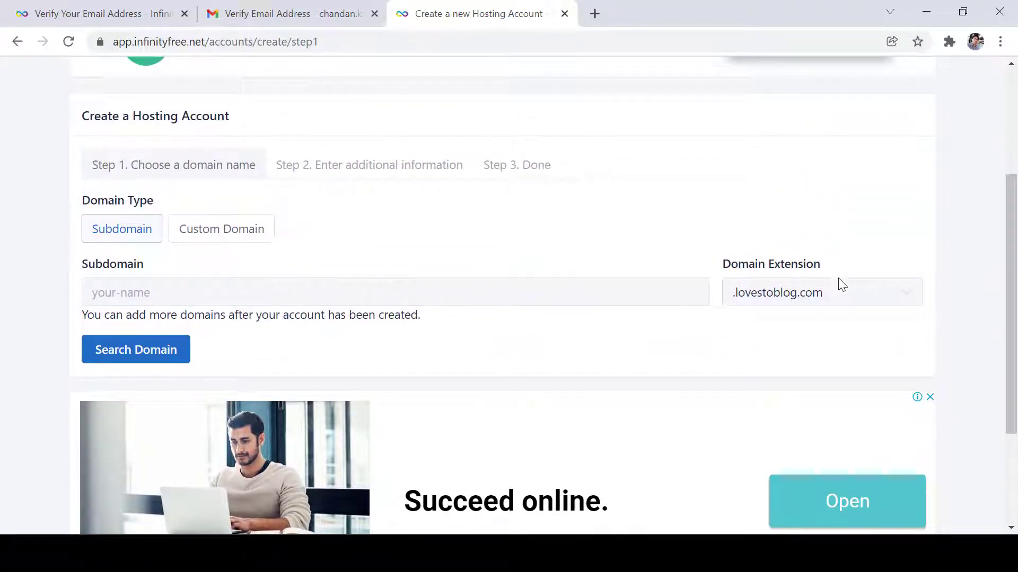
left_click(842, 286)
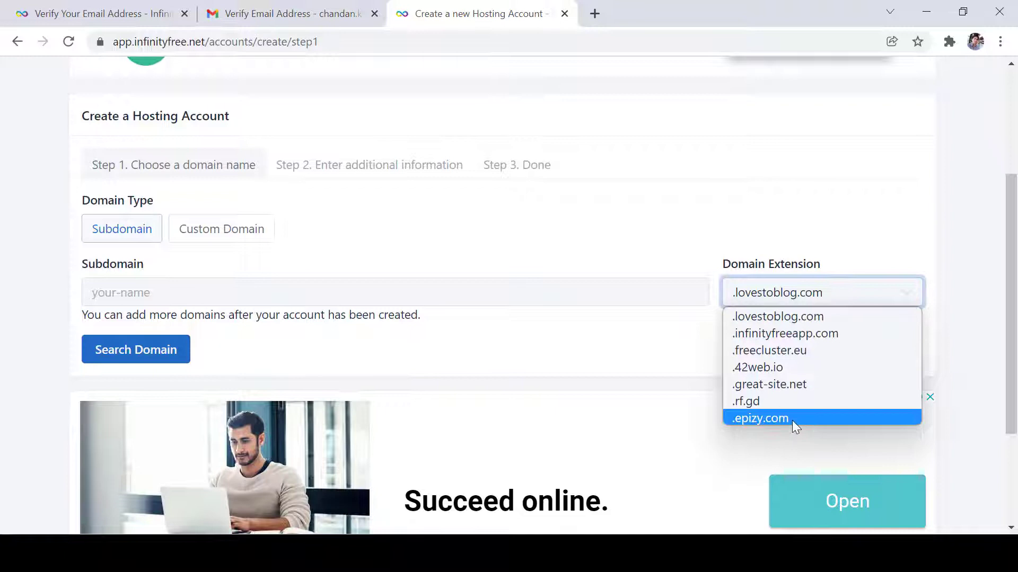
left_click(796, 335)
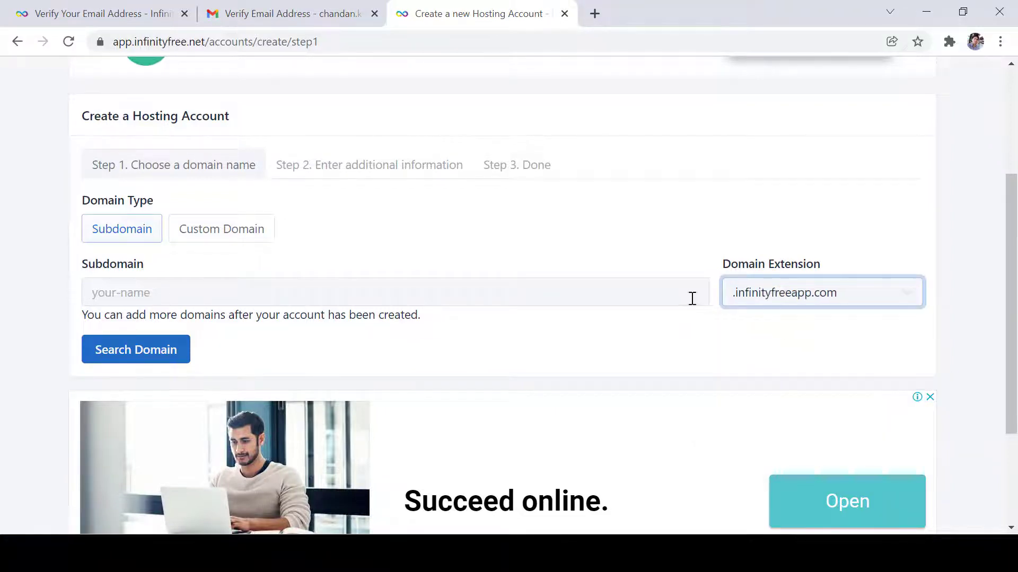
- Keep the free subdomain option, enter 'chand', and check its availability
left_click(225, 240)
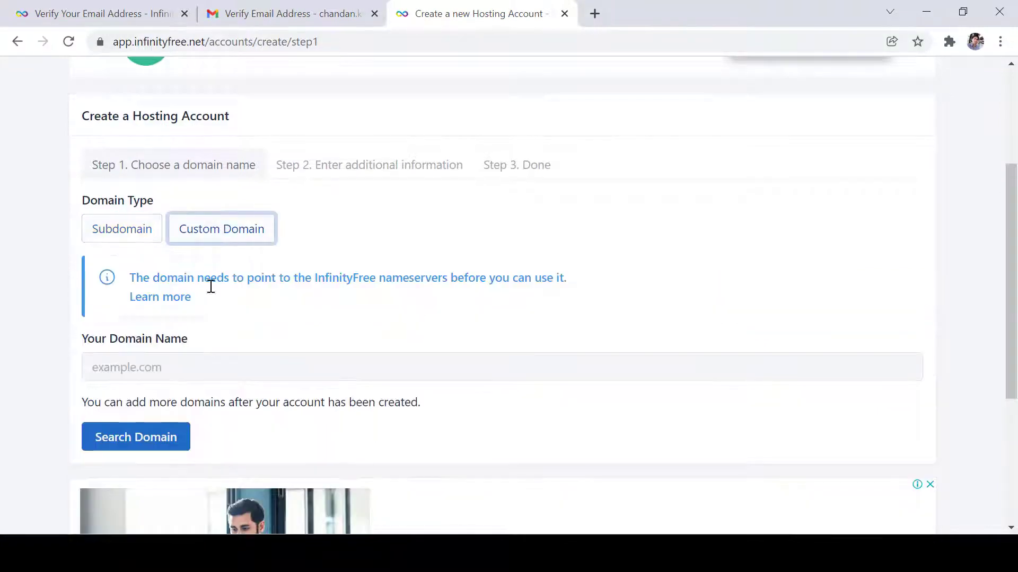
left_click(129, 360)
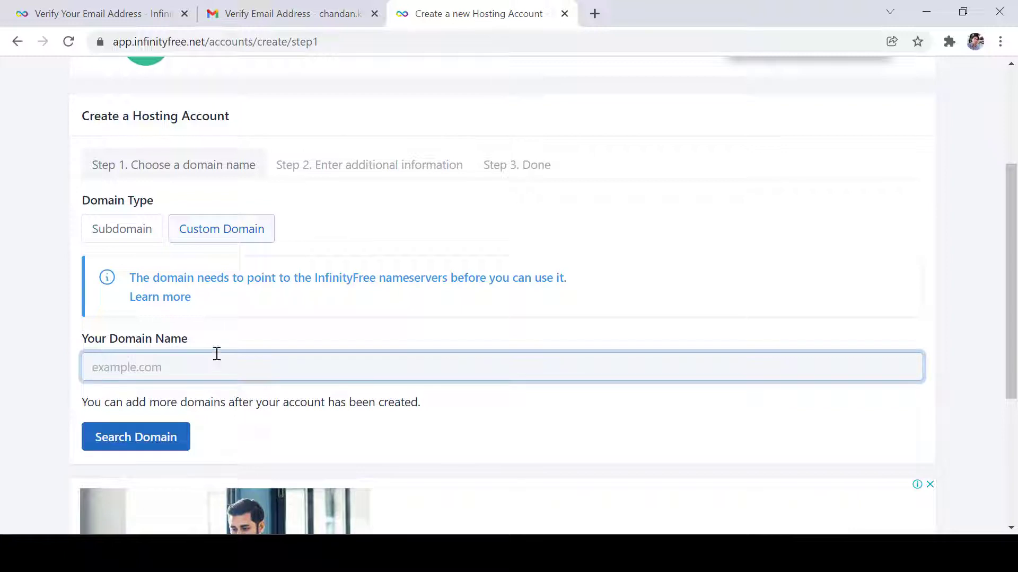
left_click(118, 230)
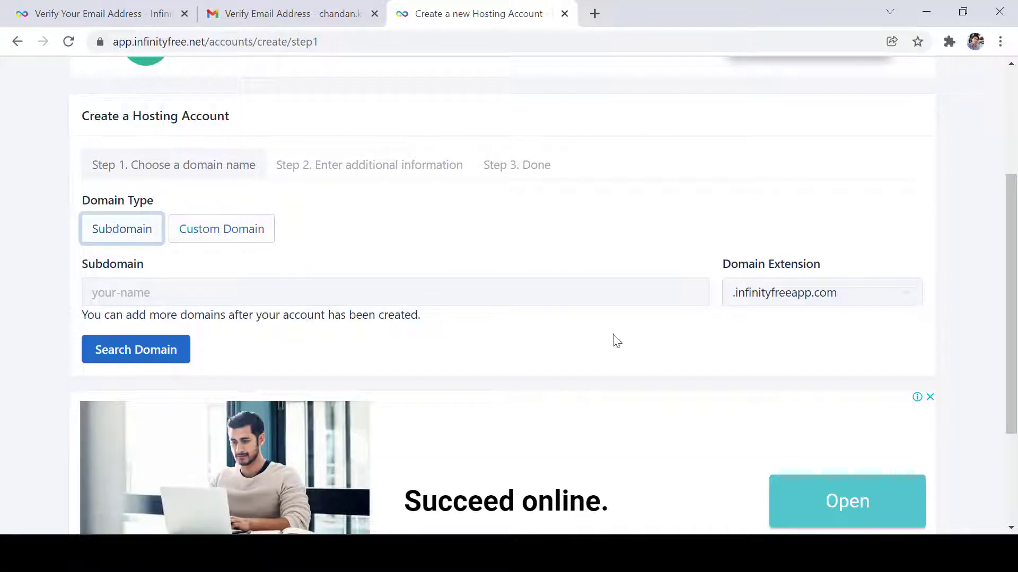
left_click(555, 292)
type("chandan")
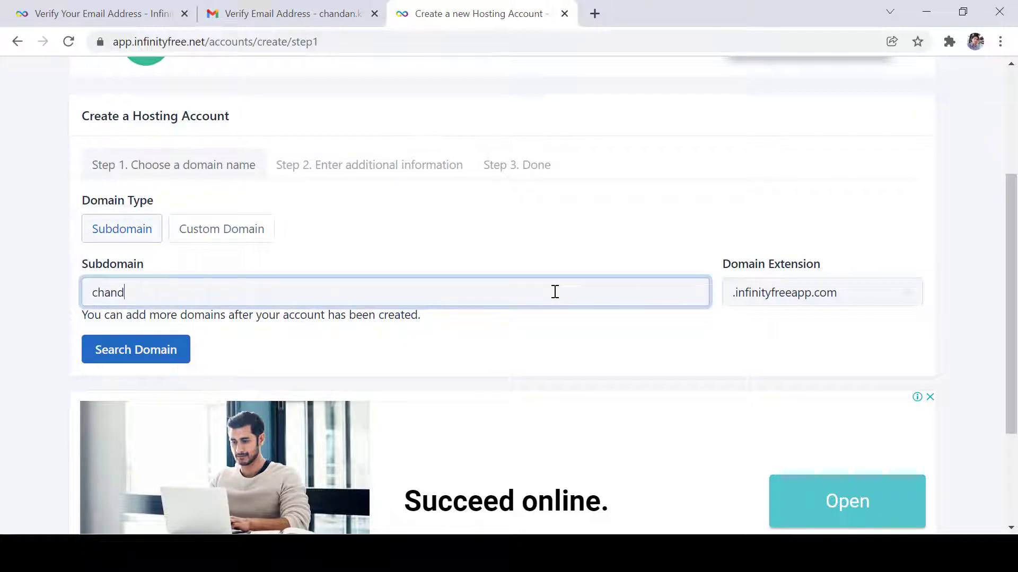
left_click(183, 354)
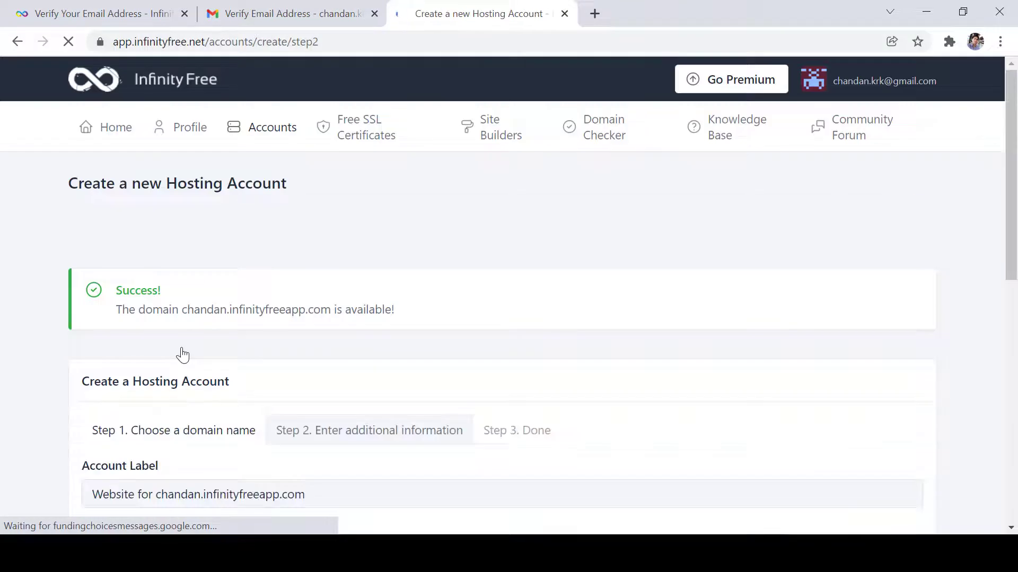
- Leave the account password blank for a random one and pass the reCAPTCHA check
double_click(196, 309)
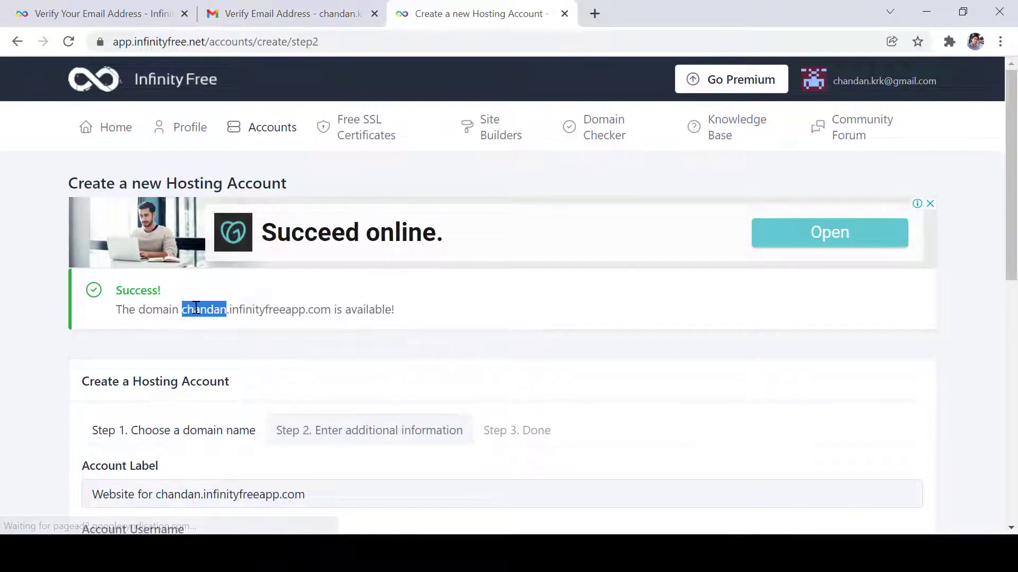
double_click(271, 310)
left_click(365, 313)
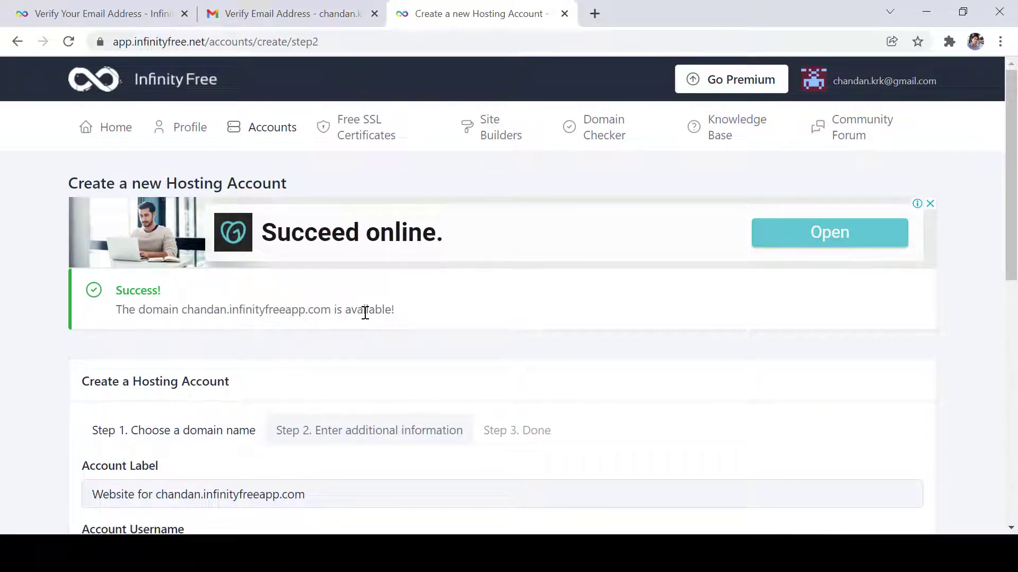
left_click_drag(1014, 266, 1015, 377)
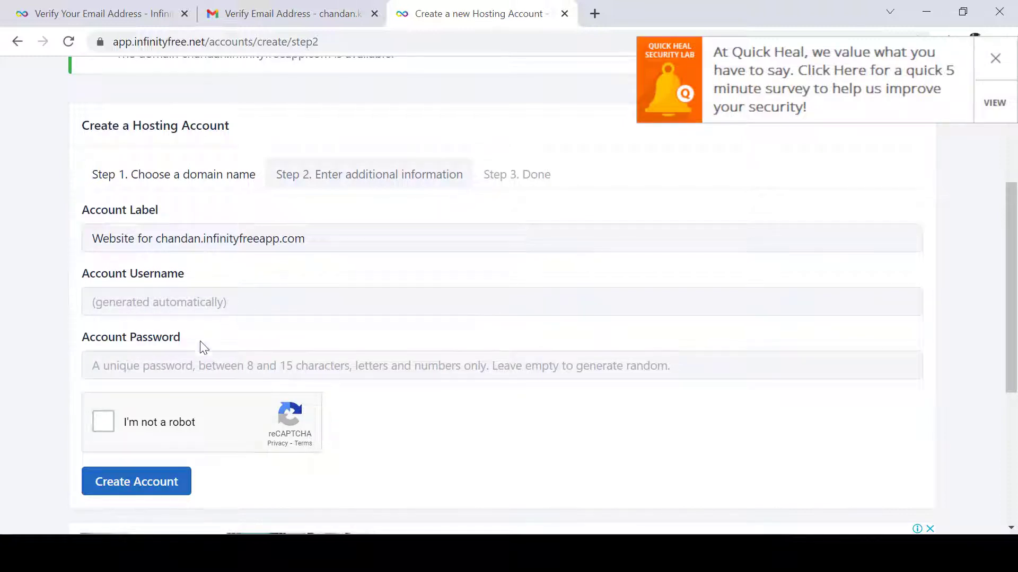
left_click(170, 366)
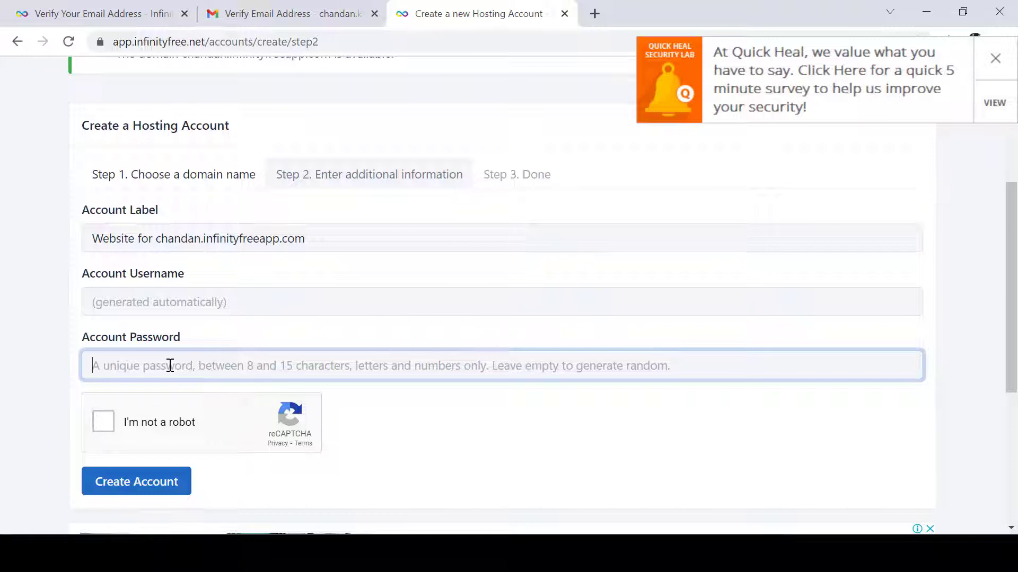
type("S")
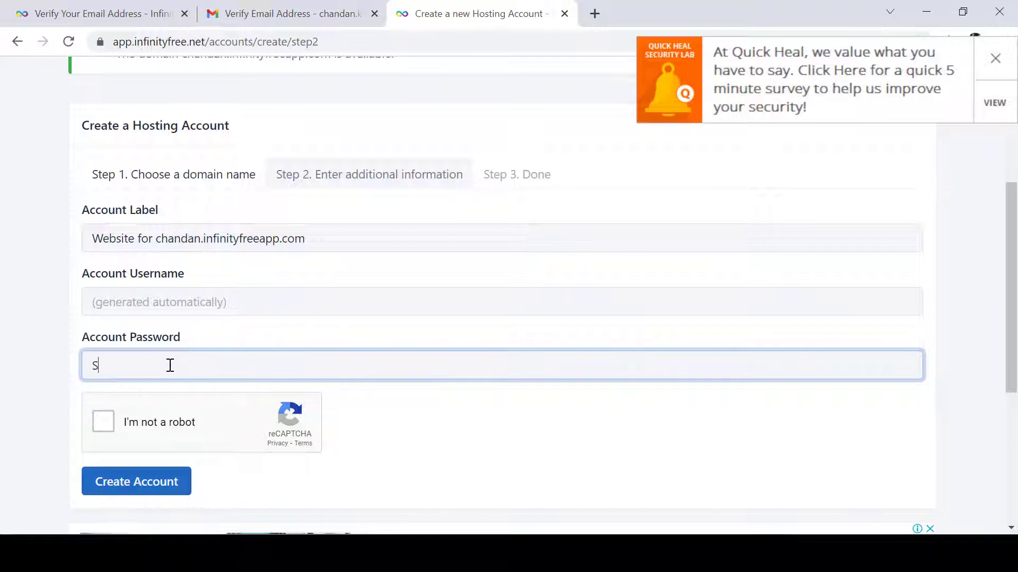
key("BackSpace")
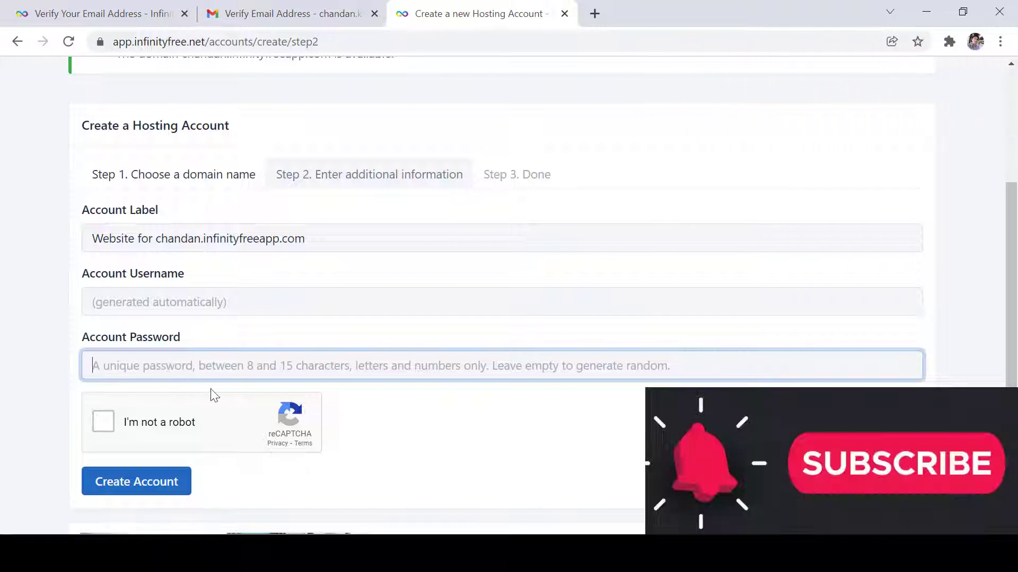
left_click(607, 413)
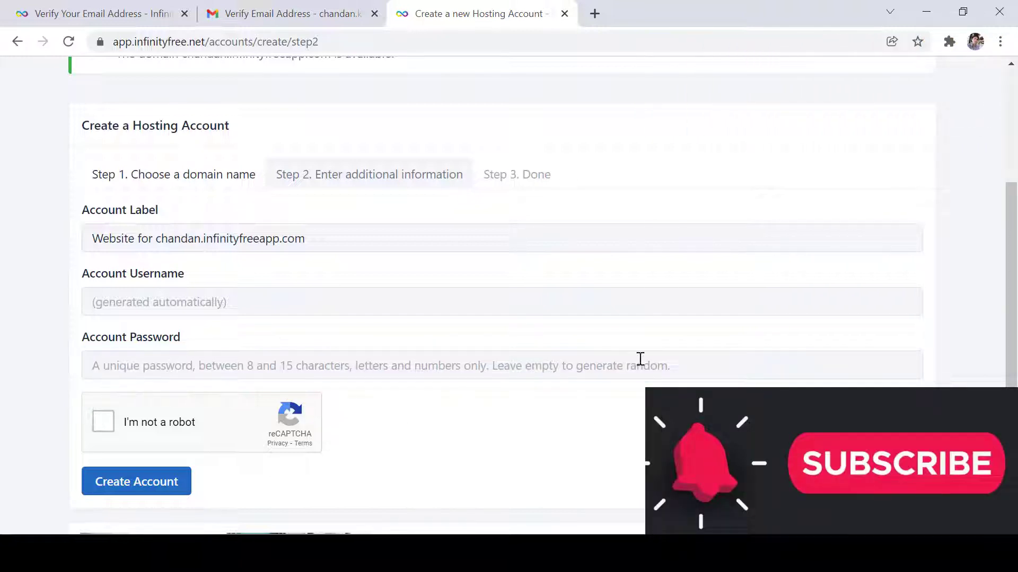
left_click(104, 423)
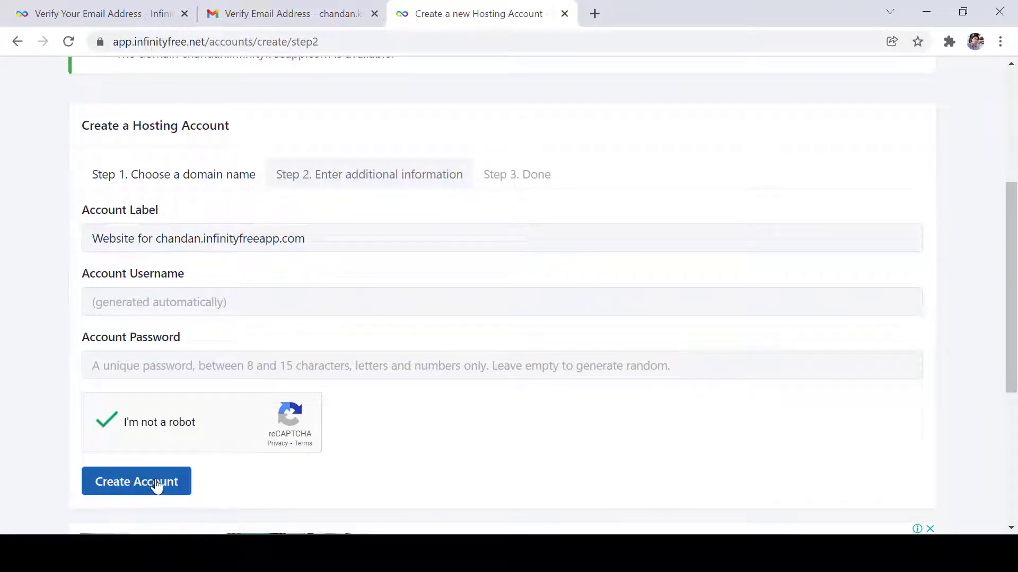
- Create the hosting account and paste its new username into a blank Notepad window
left_click(157, 486)
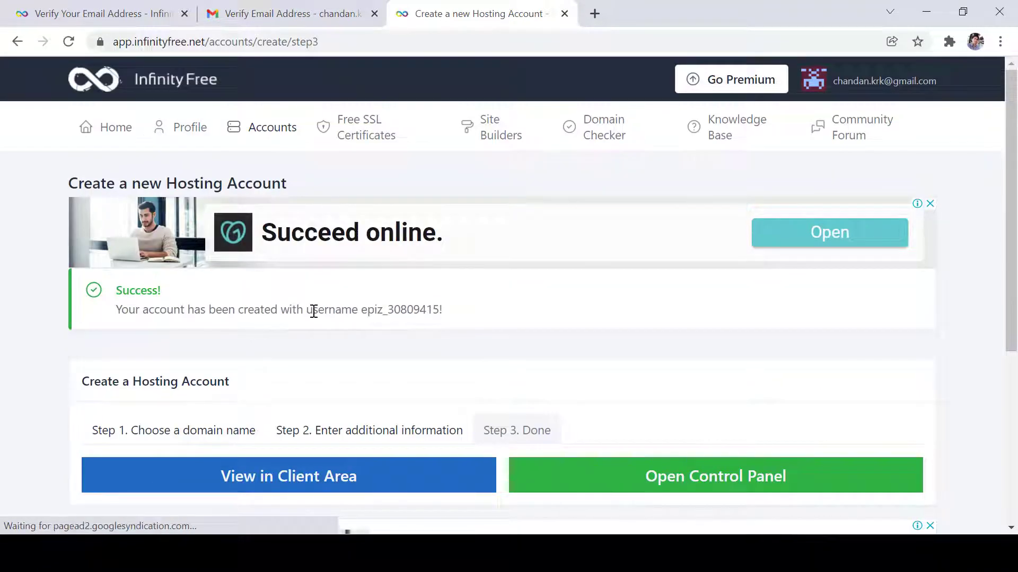
left_click_drag(308, 311, 447, 322)
key("ctrl+c")
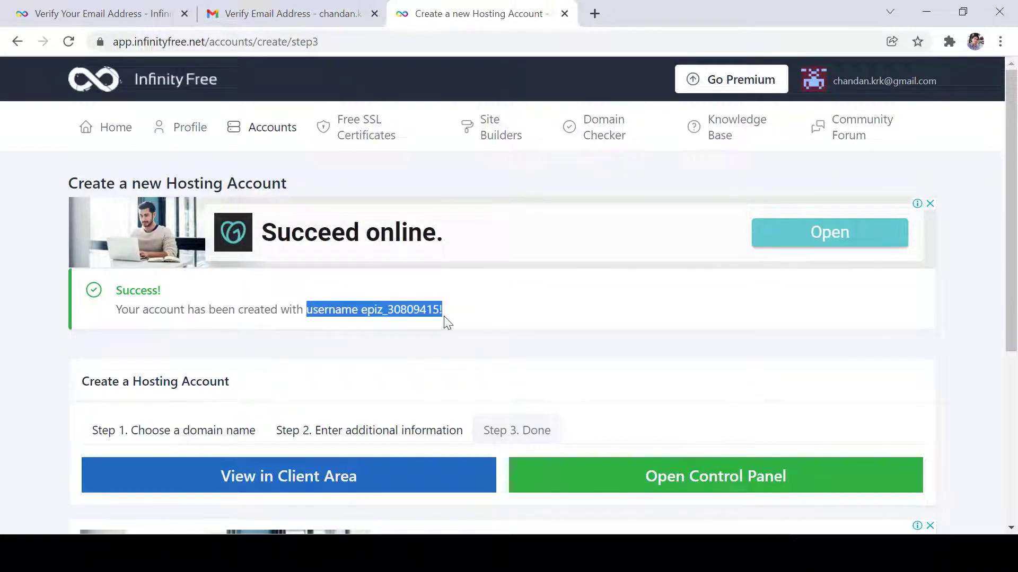
key("super+r")
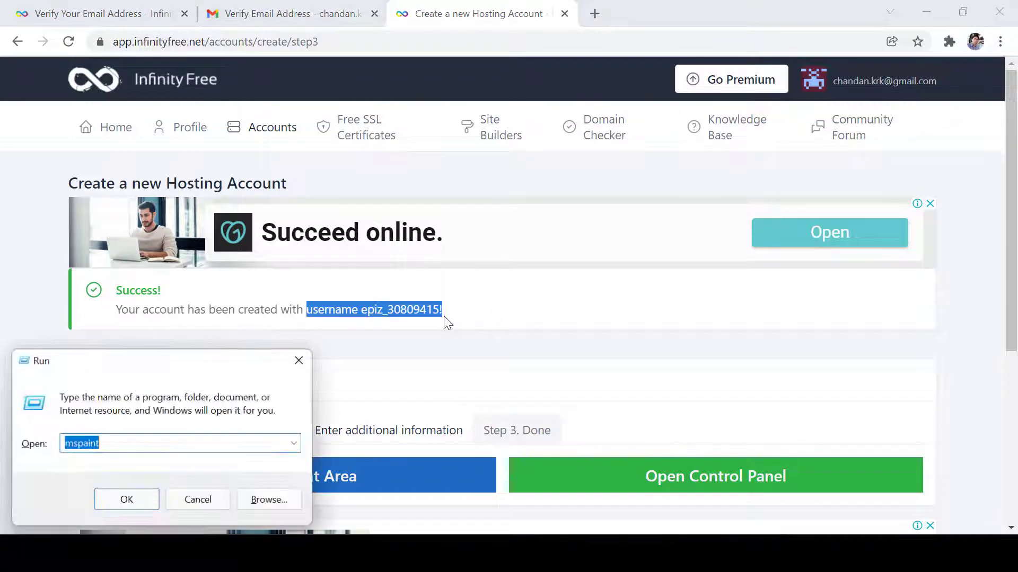
key("Return")
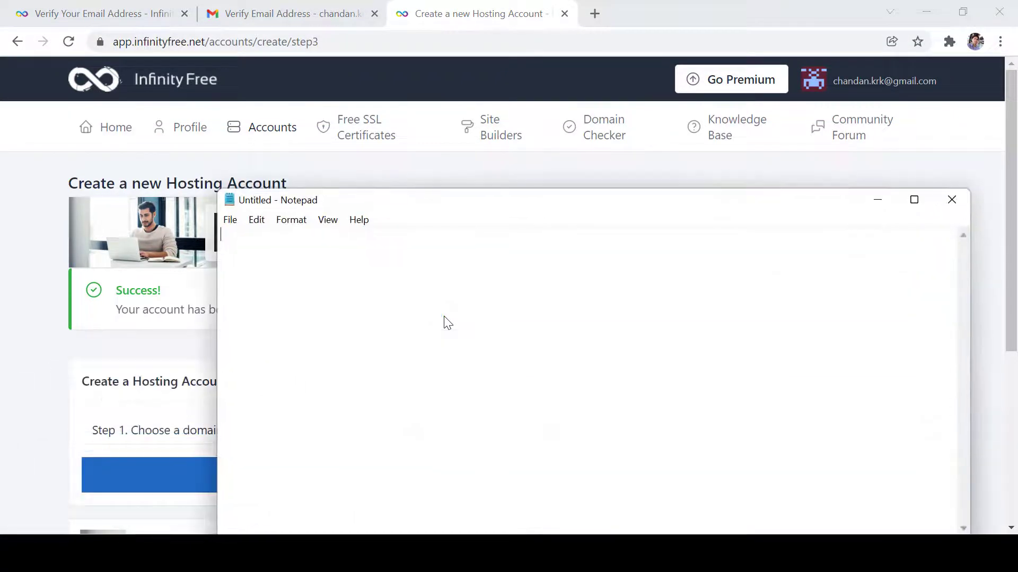
key("ctrl+v")
left_click(44, 383)
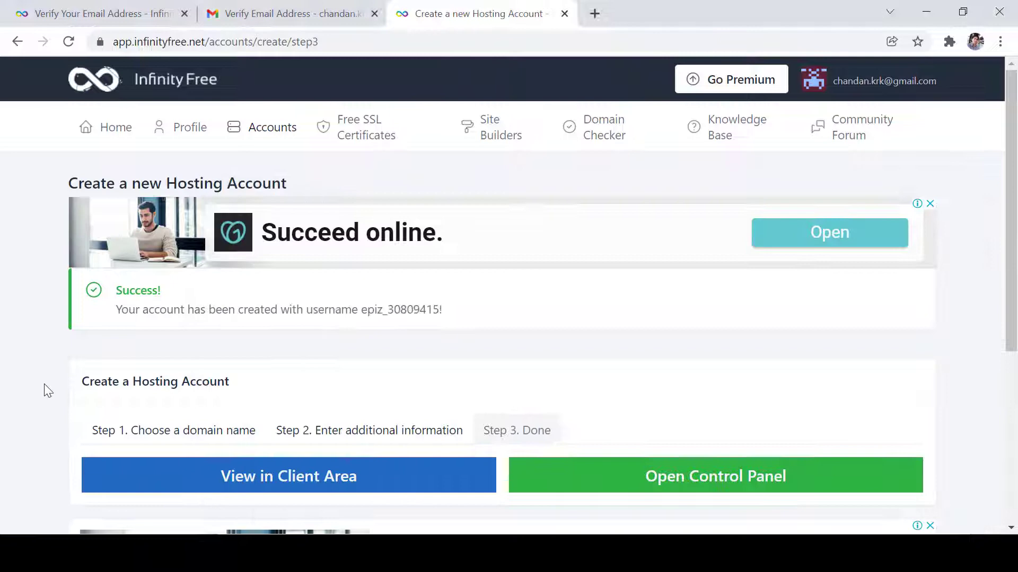
left_click_drag(1015, 246, 1015, 315)
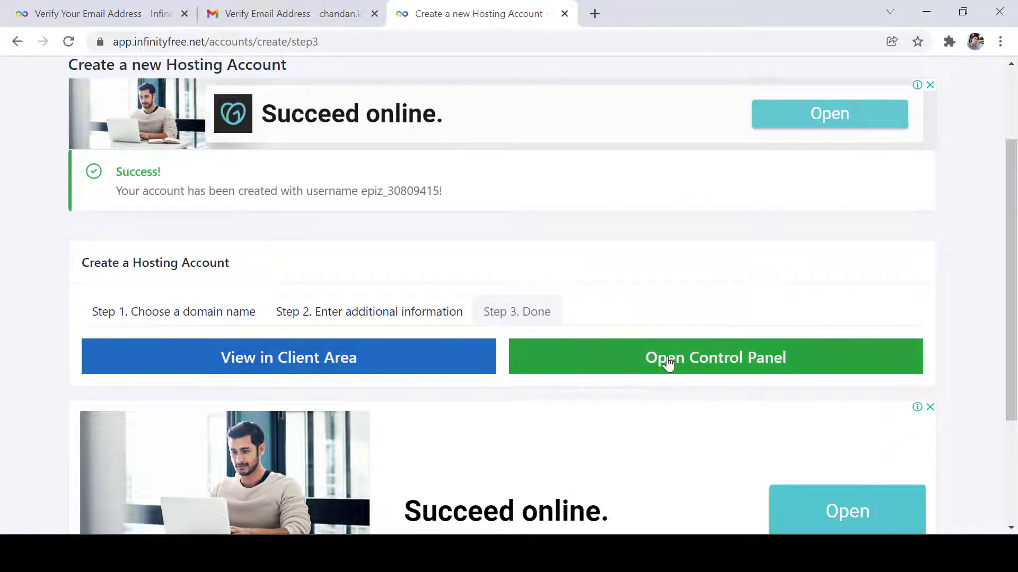
- Open the account's control panel and approve its email permission request
left_click(698, 365)
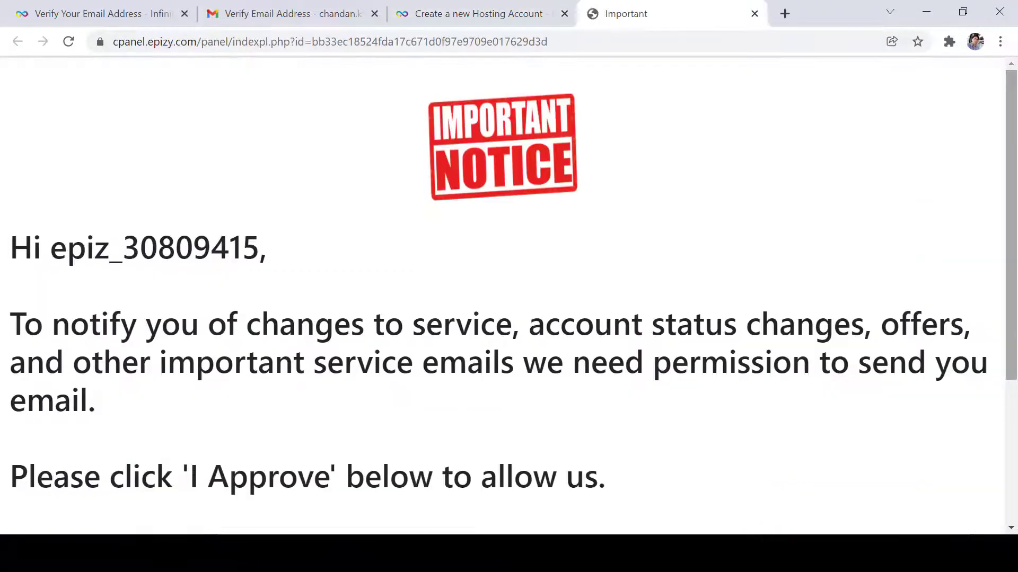
left_click_drag(1015, 201, 1016, 346)
left_click(599, 443)
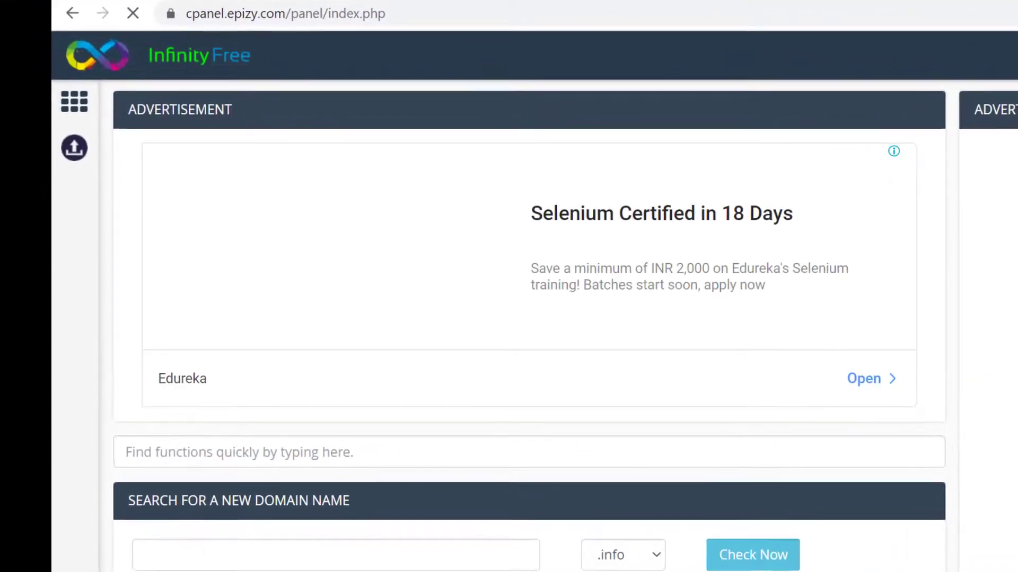
- Scroll through the control panel sections and statistics, including the 5120 MB disk quota
scroll(530, 286, "down", 4)
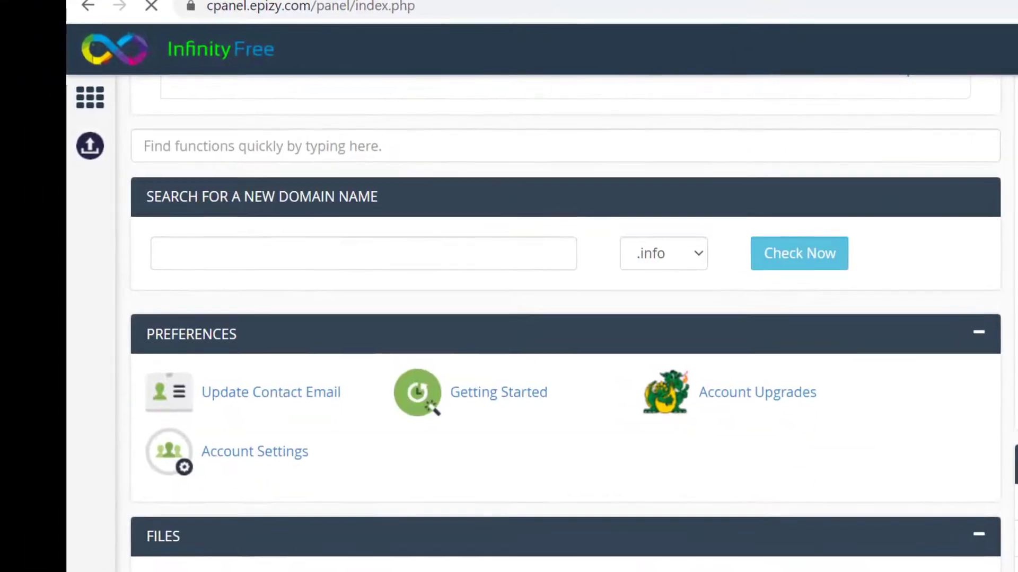
scroll(567, 318, "down", 15)
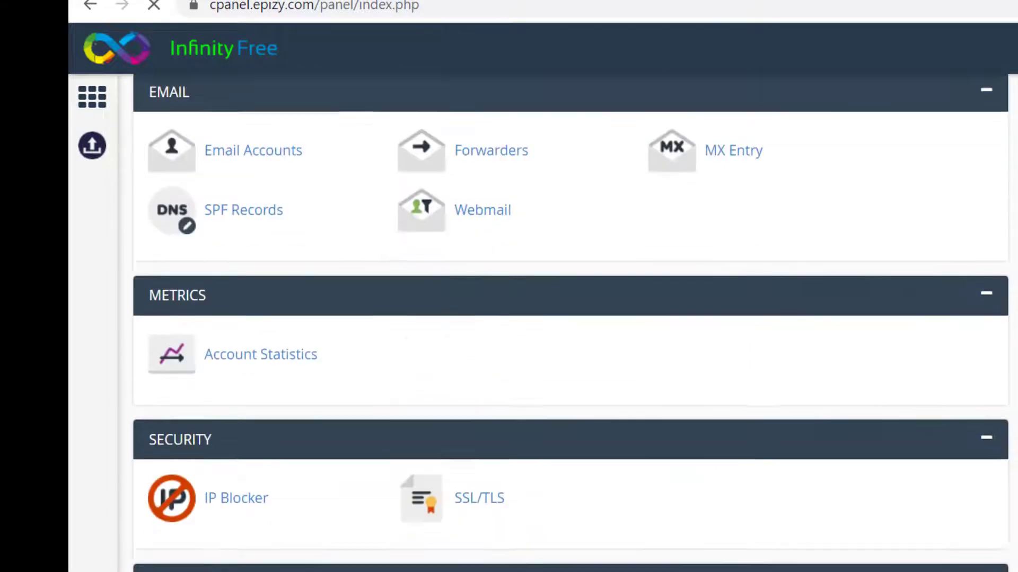
scroll(570, 318, "down", 12)
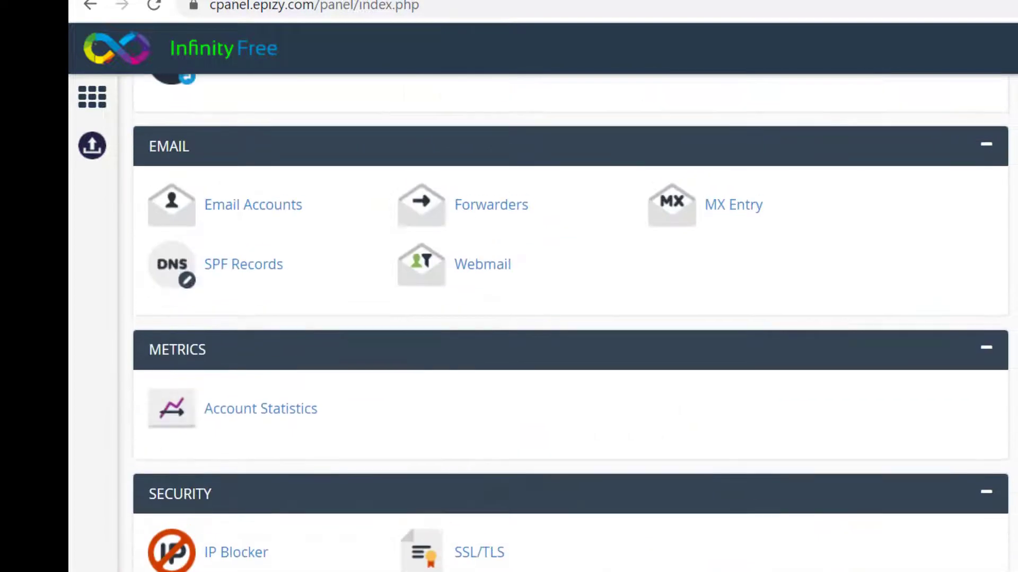
scroll(570, 323, "up", 15)
scroll(570, 323, "down", 5)
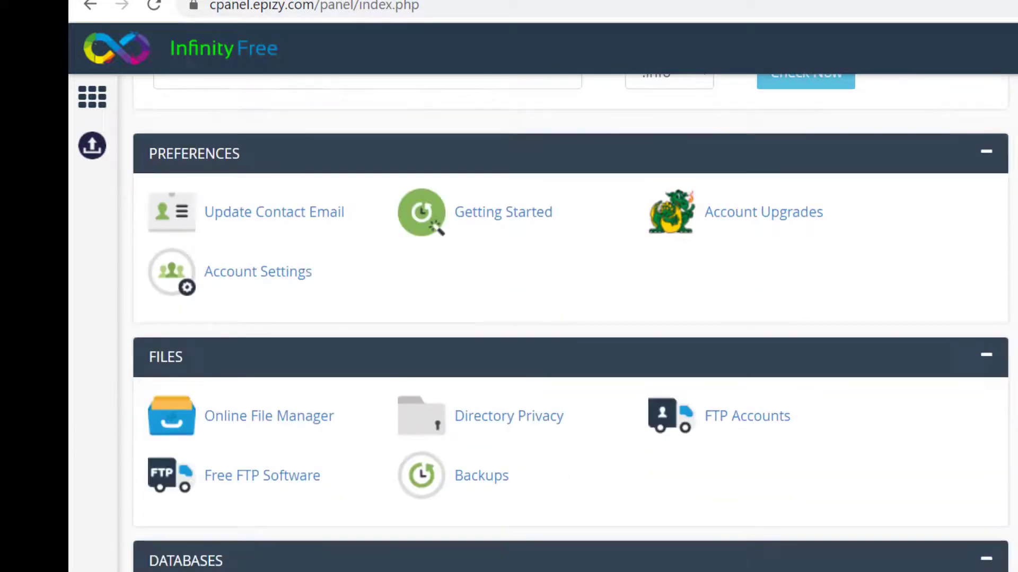
scroll(621, 247, "down", 3)
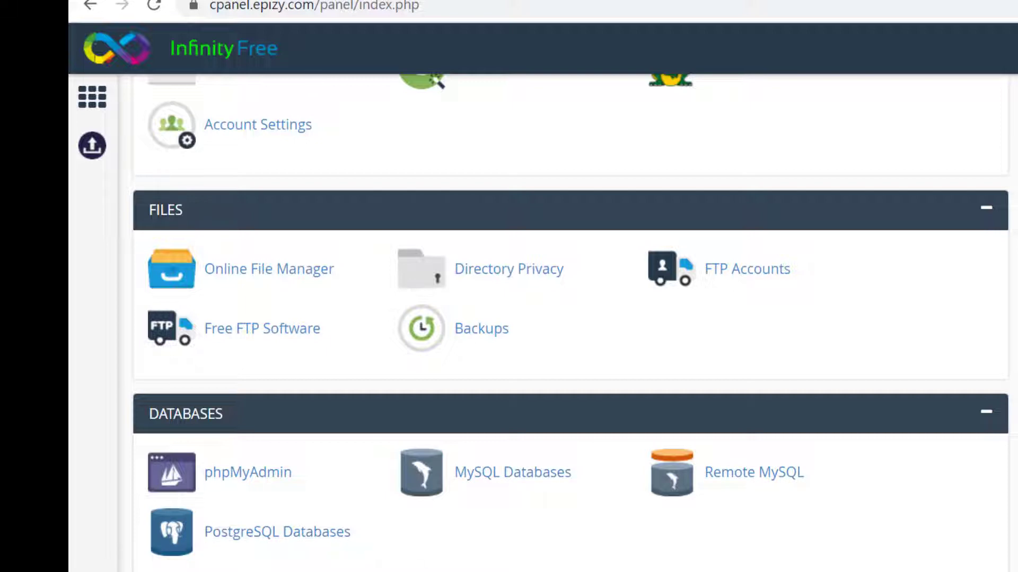
scroll(539, 306, "down", 6)
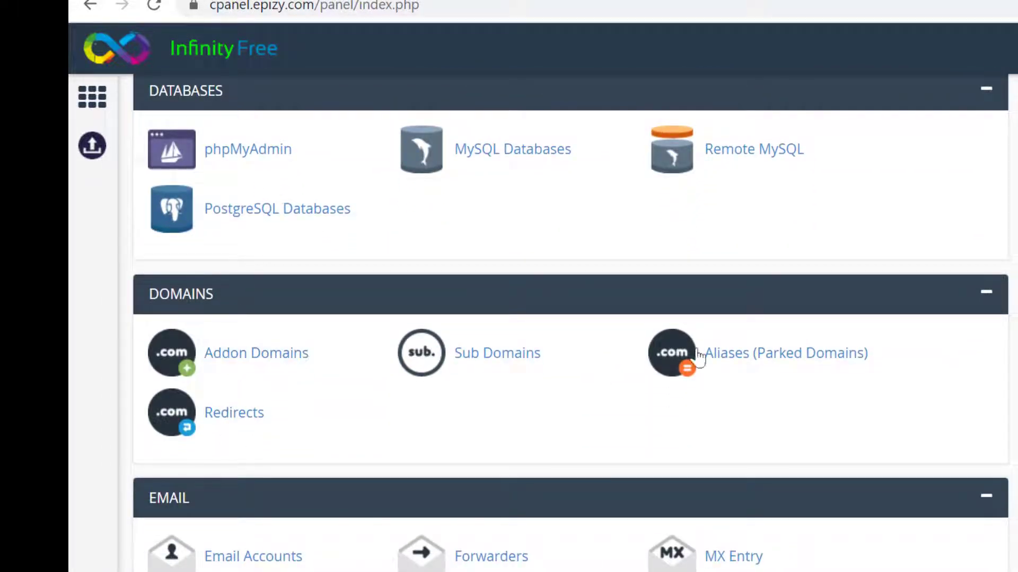
scroll(571, 323, "down", 5)
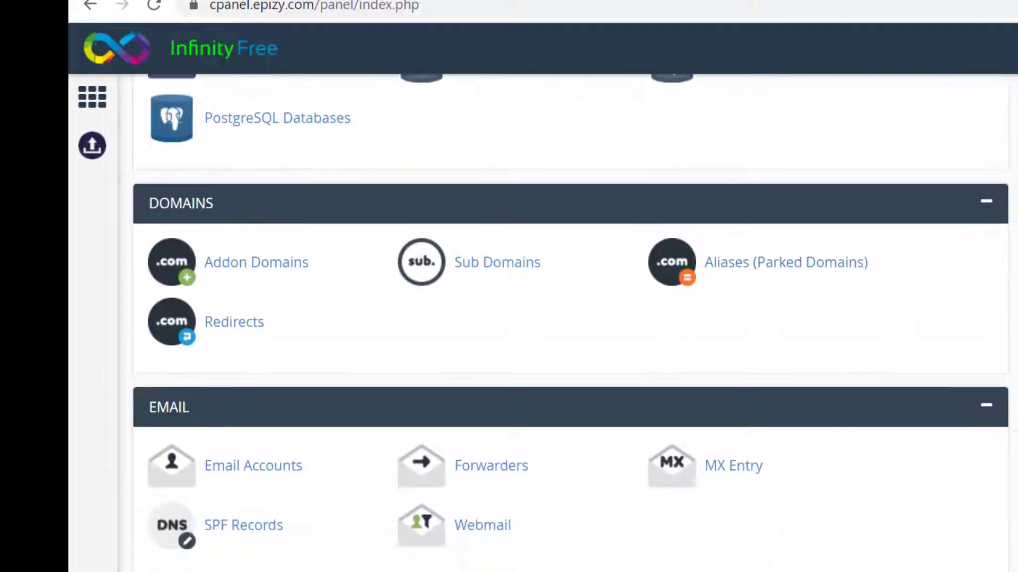
scroll(571, 323, "down", 4)
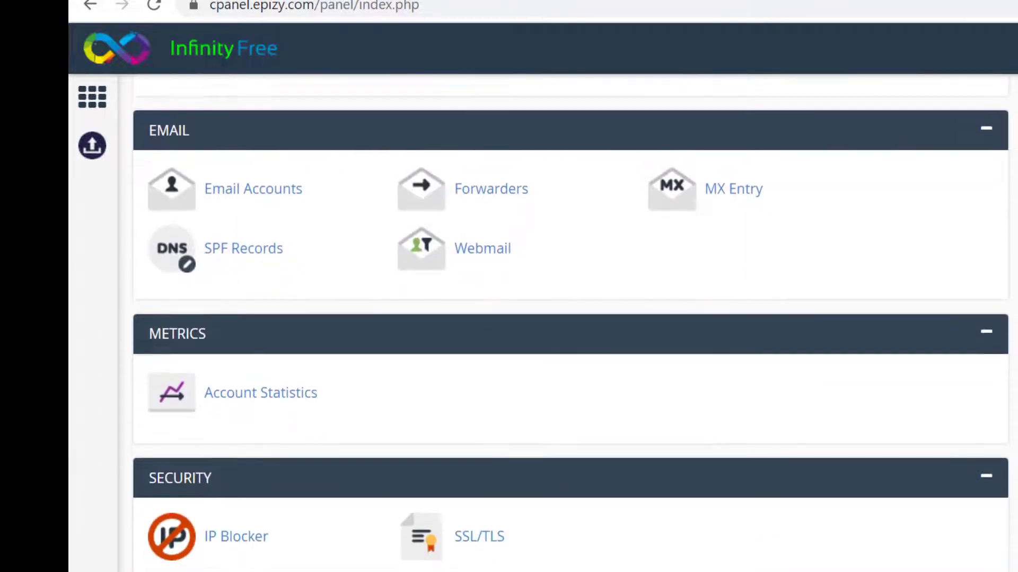
scroll(571, 323, "down", 9)
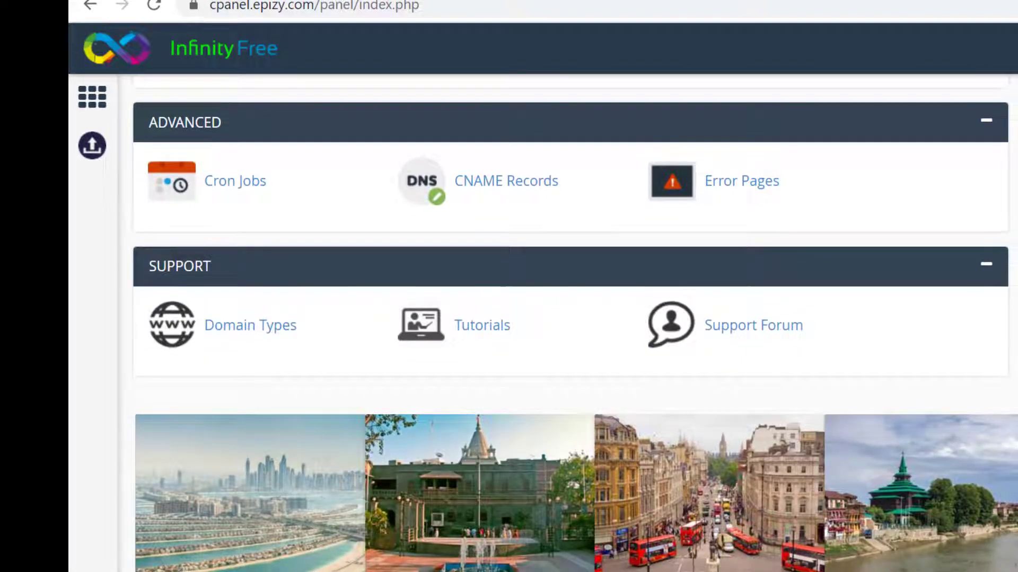
scroll(571, 323, "up", 20)
scroll(570, 323, "up", 8)
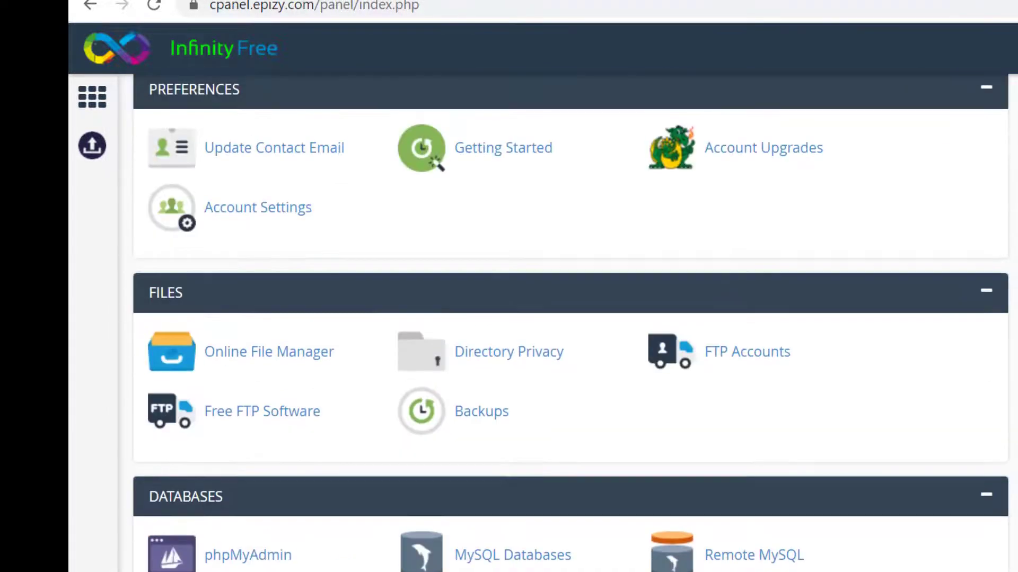
scroll(571, 323, "down", 10)
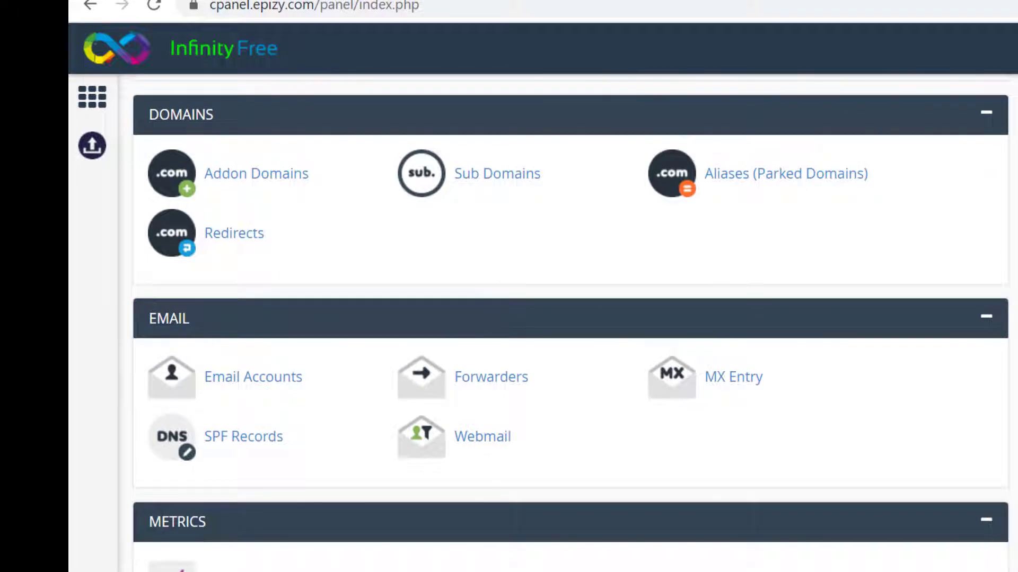
scroll(570, 323, "up", 2)
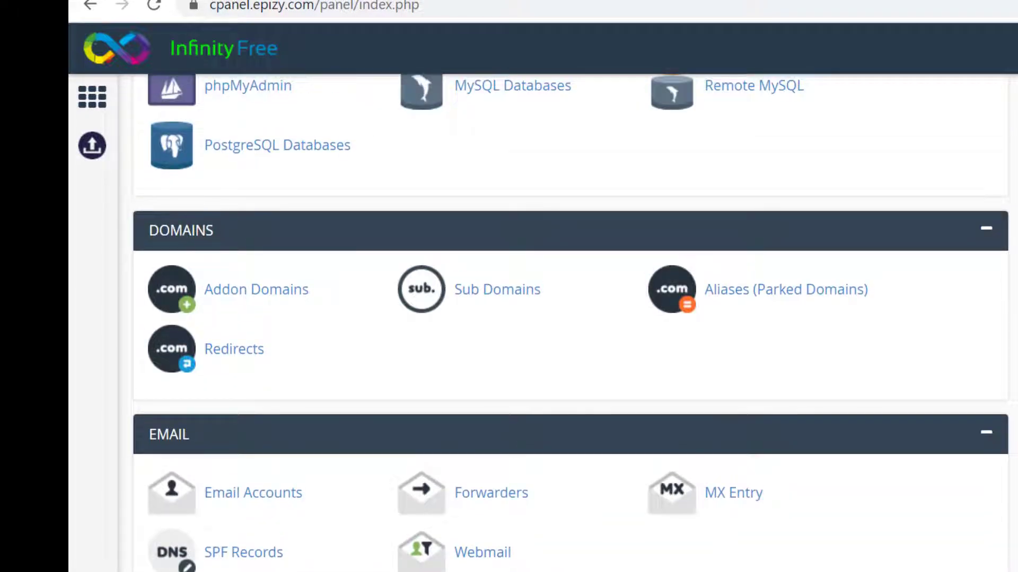
scroll(571, 323, "up", 8)
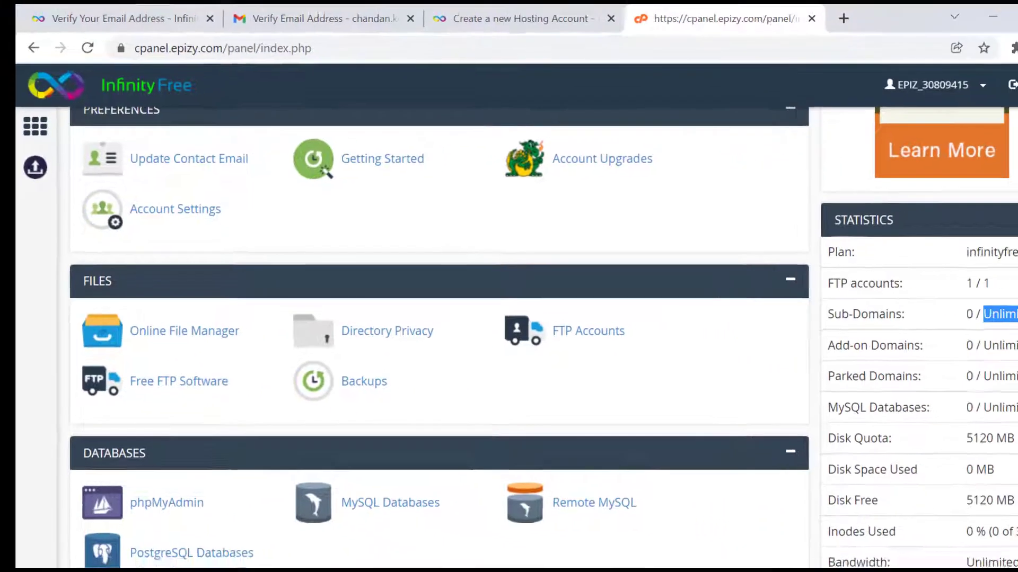
scroll(1014, 197, "up", 3)
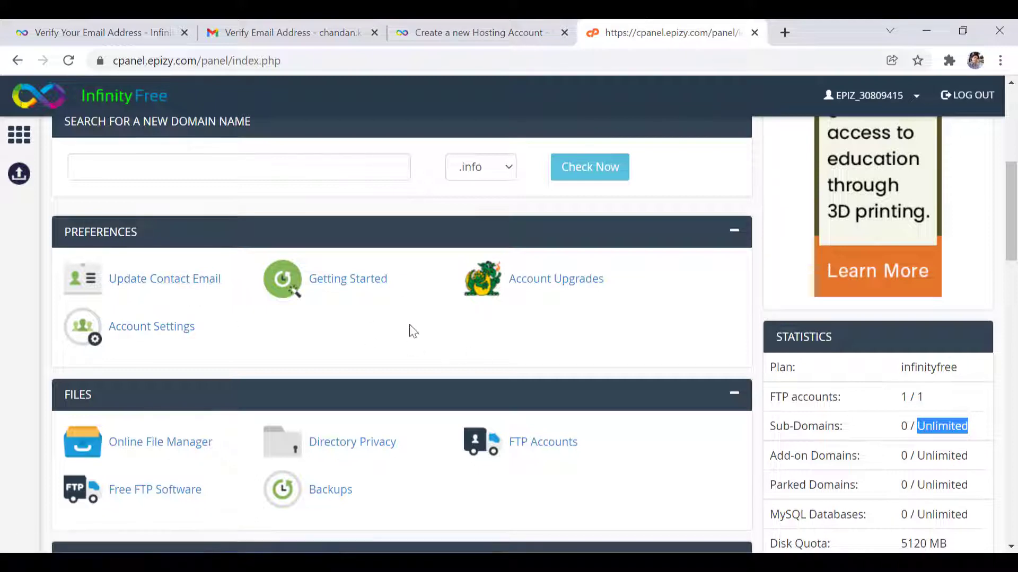
- Open the htdocs folder in Monsta FTP to reveal index2.html and the placeholder file
left_click_drag(1015, 250, 1016, 266)
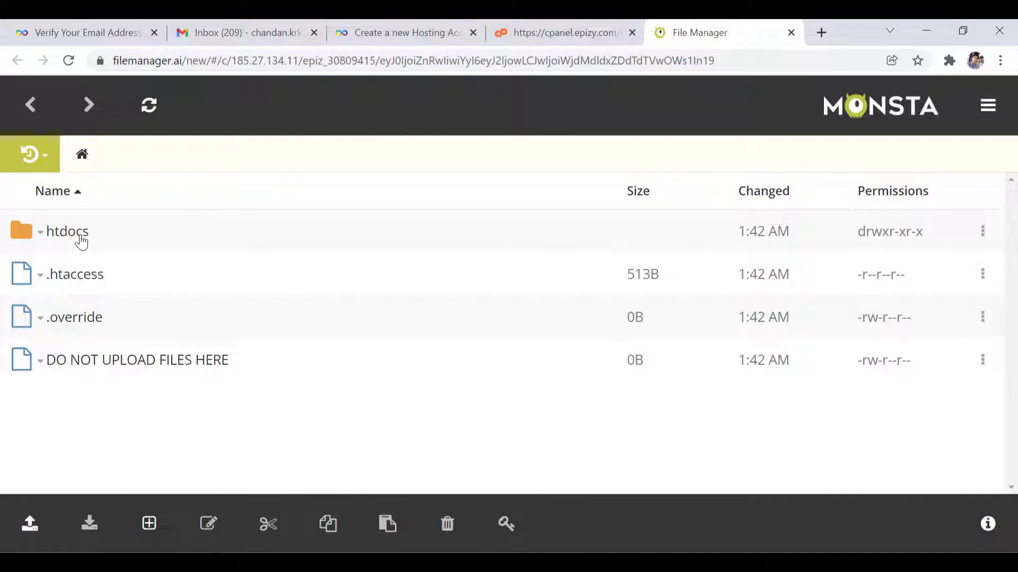
left_click(81, 242)
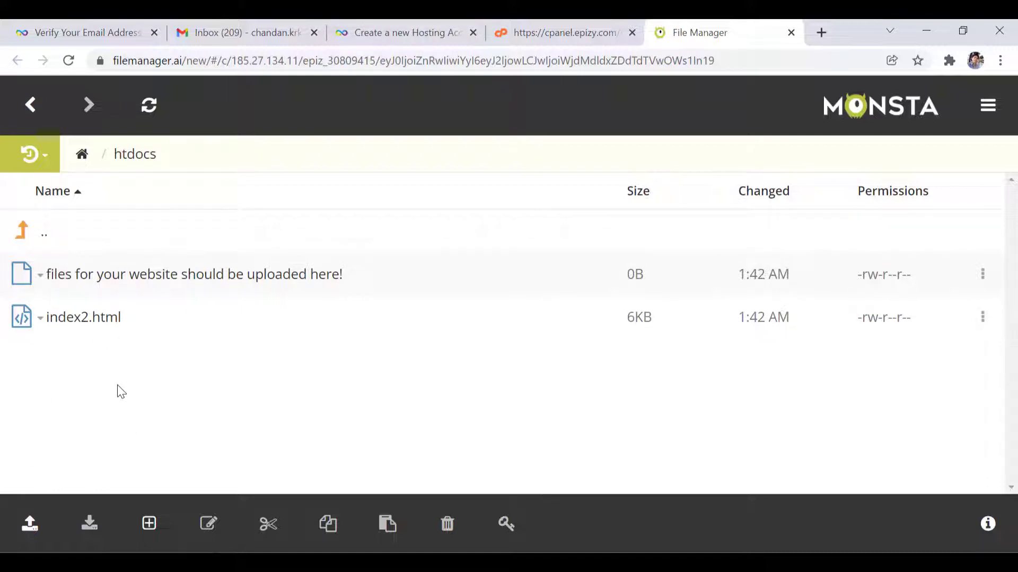
- Launch Notepad from the Run prompt
right_click(171, 358)
left_click(139, 426)
key("super+r")
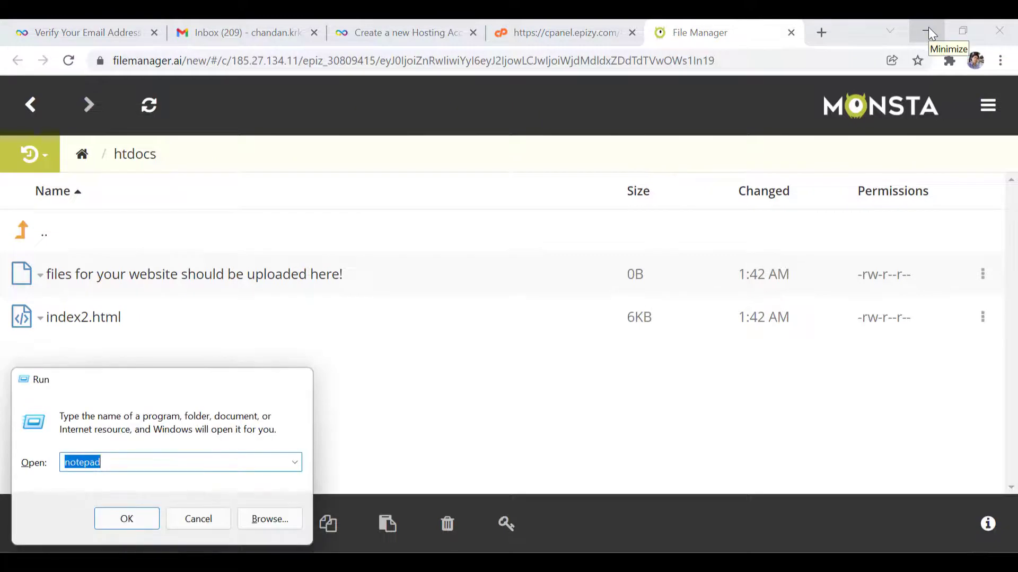
key("Return")
- Type the html and head skeleton with the title 'First WebHosting Project'
type("<")
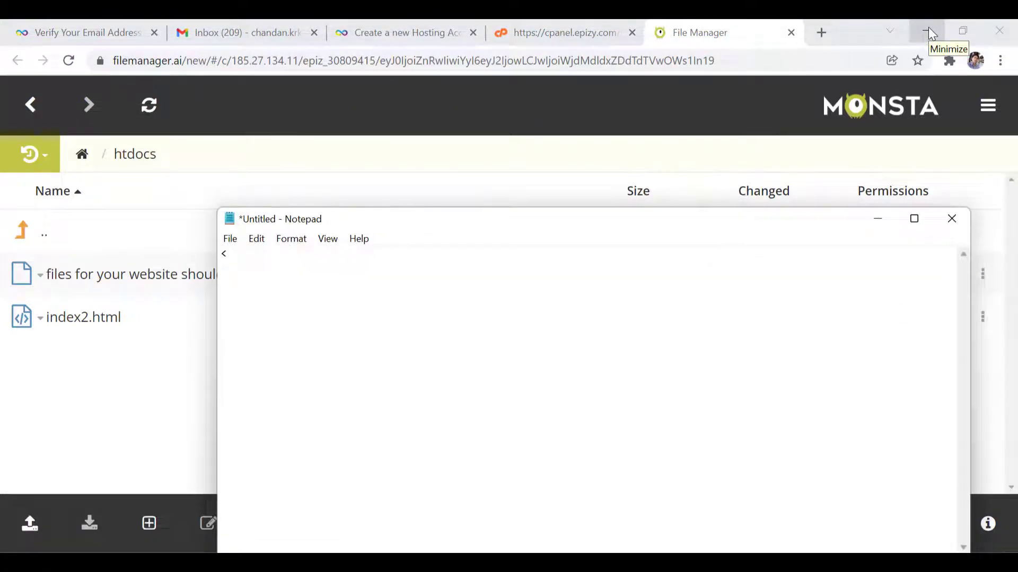
key("BackSpace")
type("</html")
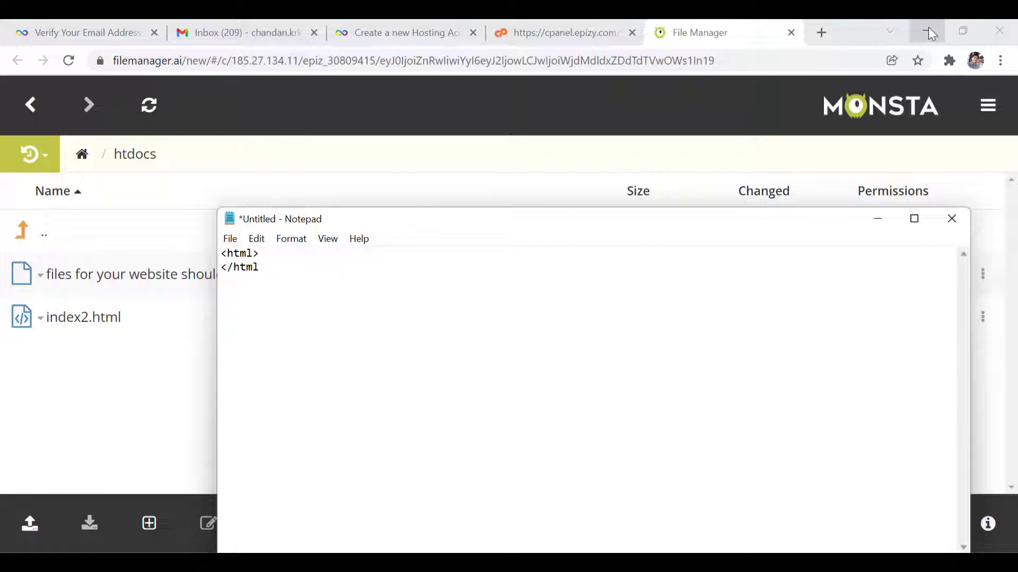
type(">")
key("Up")
key("Return")
key("Tab")
type("<head>")
key("Return")
key("Tab")
type("</head")
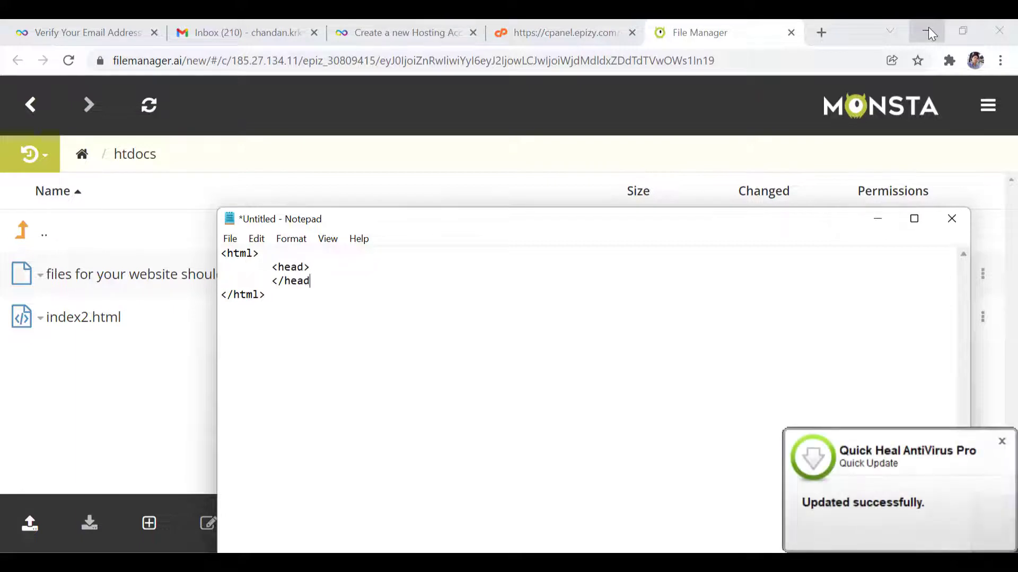
type(">")
key("Up")
key("Return")
key("Tab")
key("Tab")
type("<title>First Web")
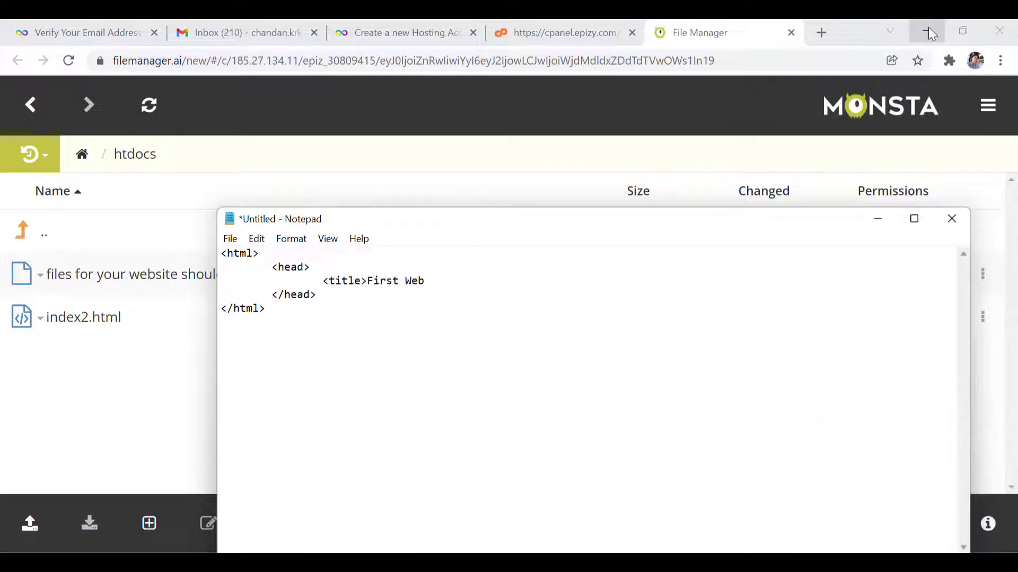
type("Hosting Project</title>")
- Add a body with the h1 heading 'Welcome to My Page', then bring up Save As
key("Down")
key("Return")
key("Tab")
type("<body")
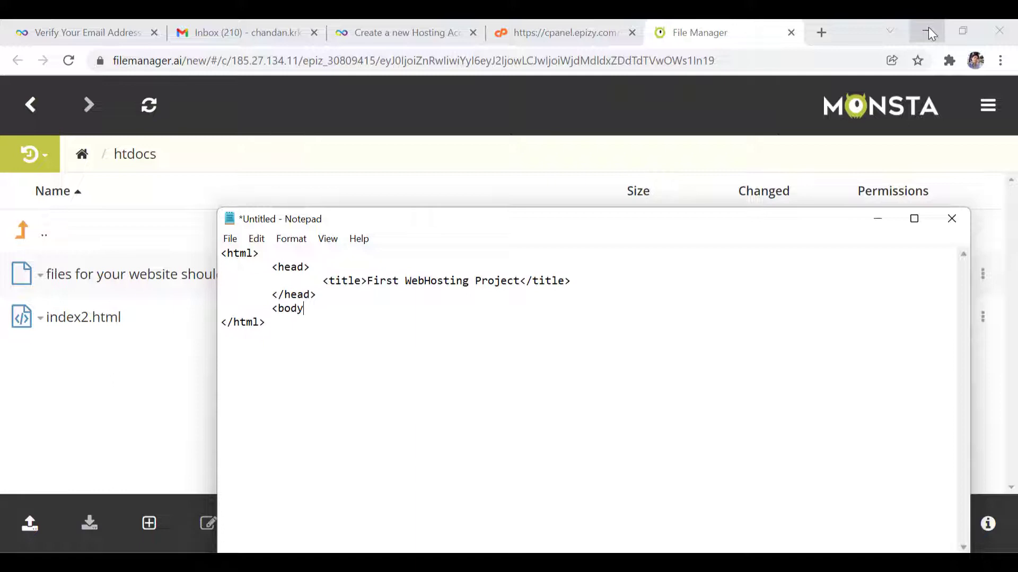
type(">")
key("Return")
key("Tab")
type("<h1> Welcome to My Page")
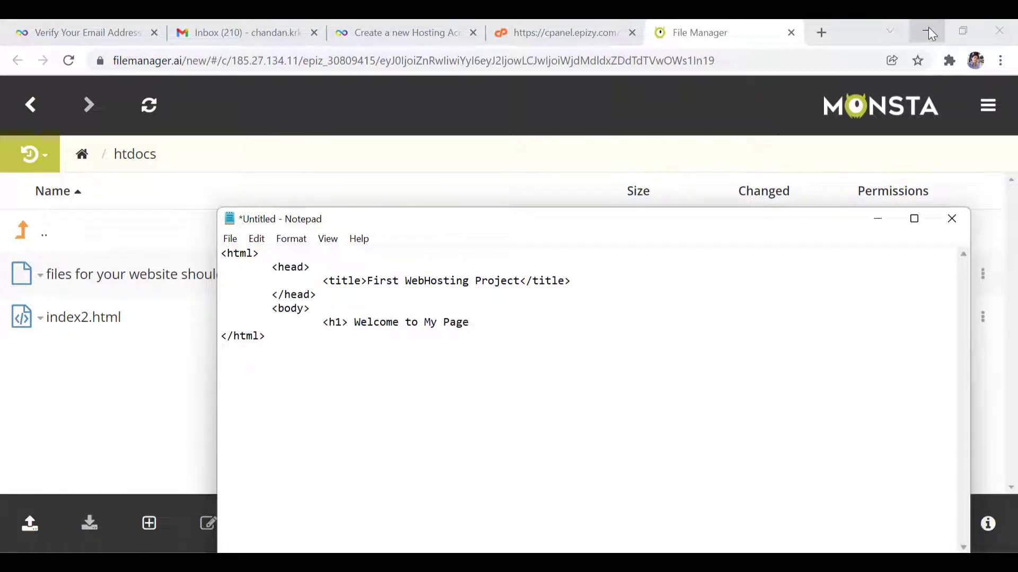
type("</h1>")
key("Return")
key("Tab")
type("</body")
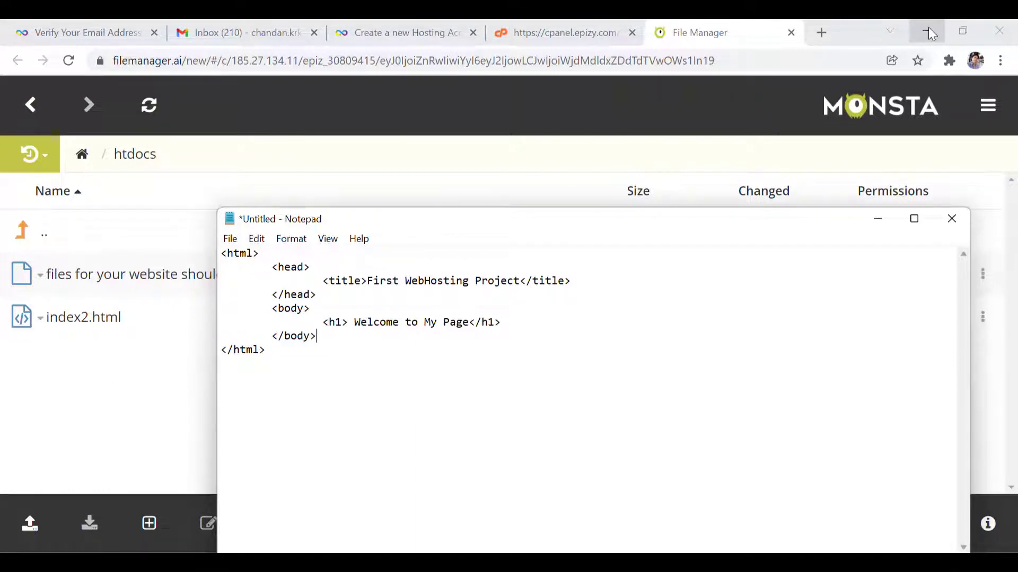
key("ctrl+s")
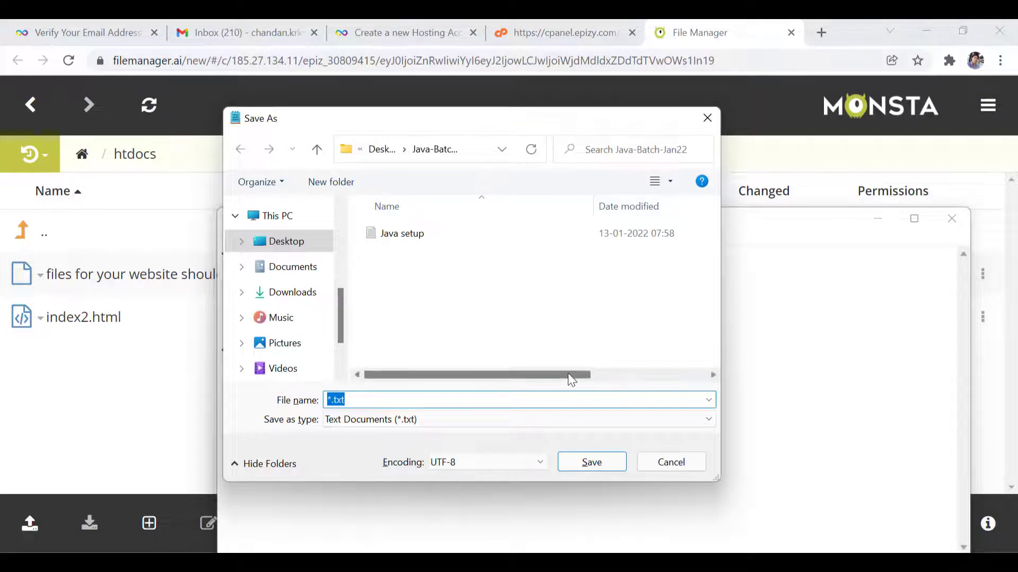
- Save the page as index.html inside a new Desktop folder named website
type("index.html")
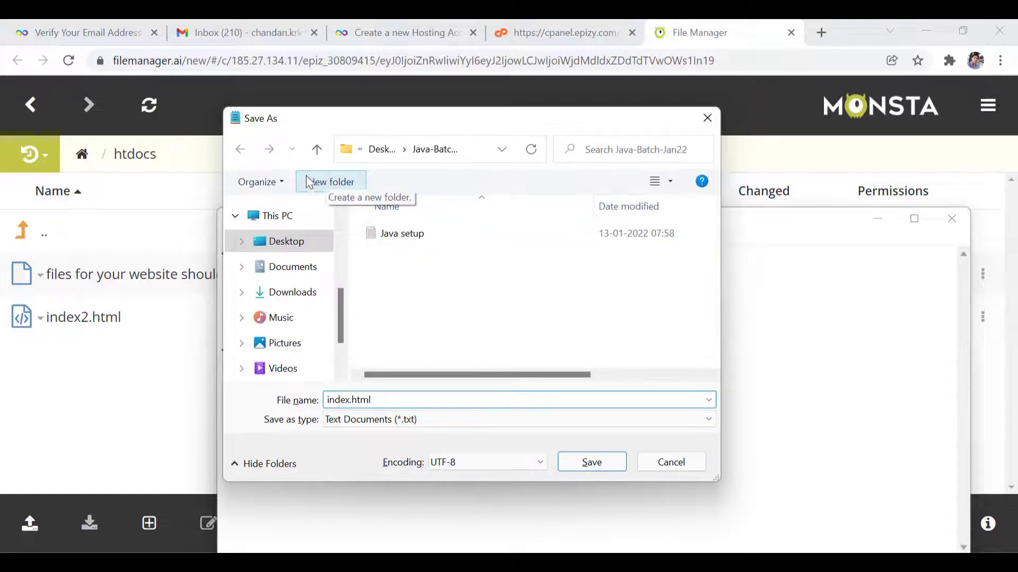
left_click(285, 242)
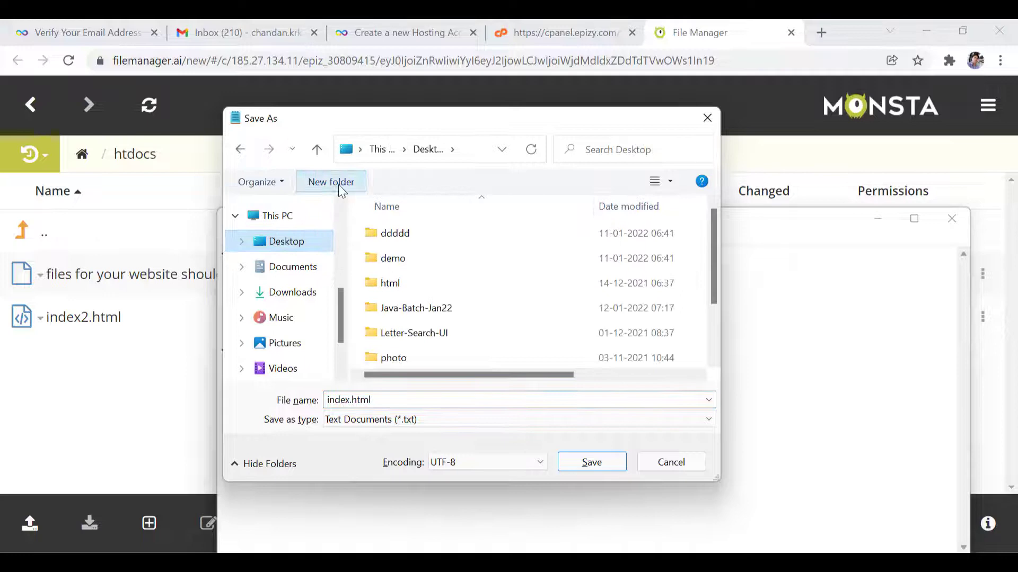
type("website")
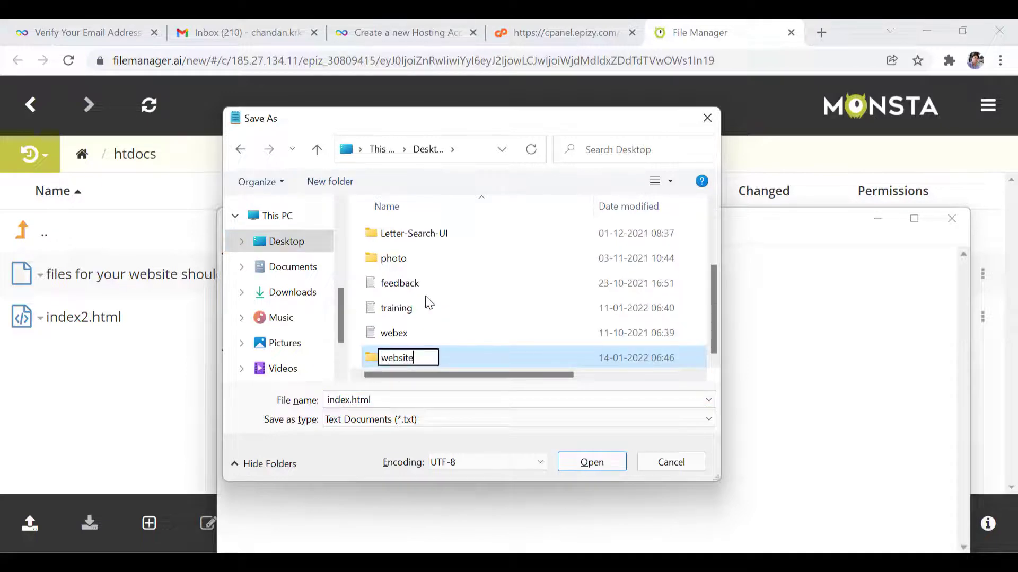
key("Return")
key("Return")
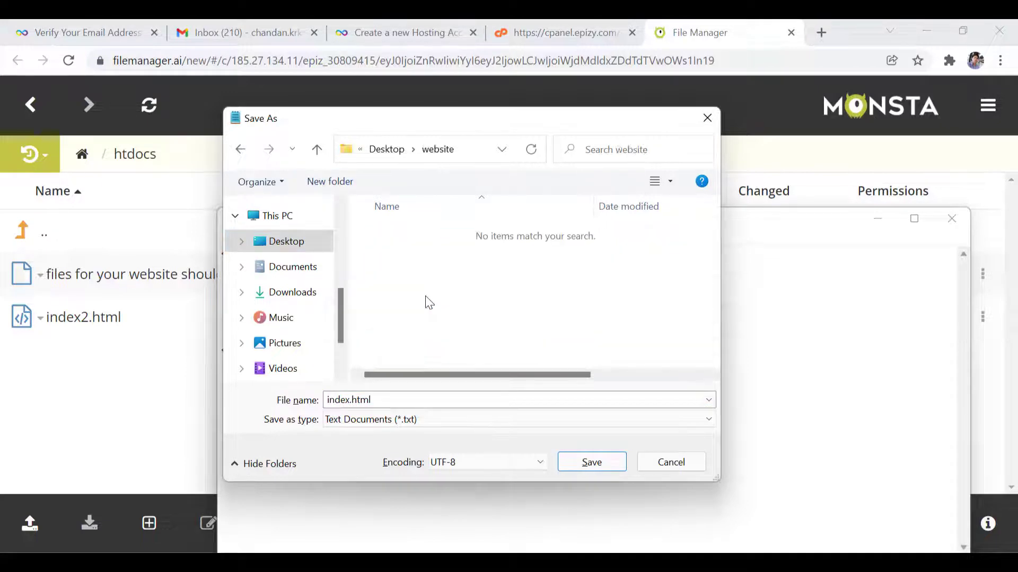
left_click(384, 401)
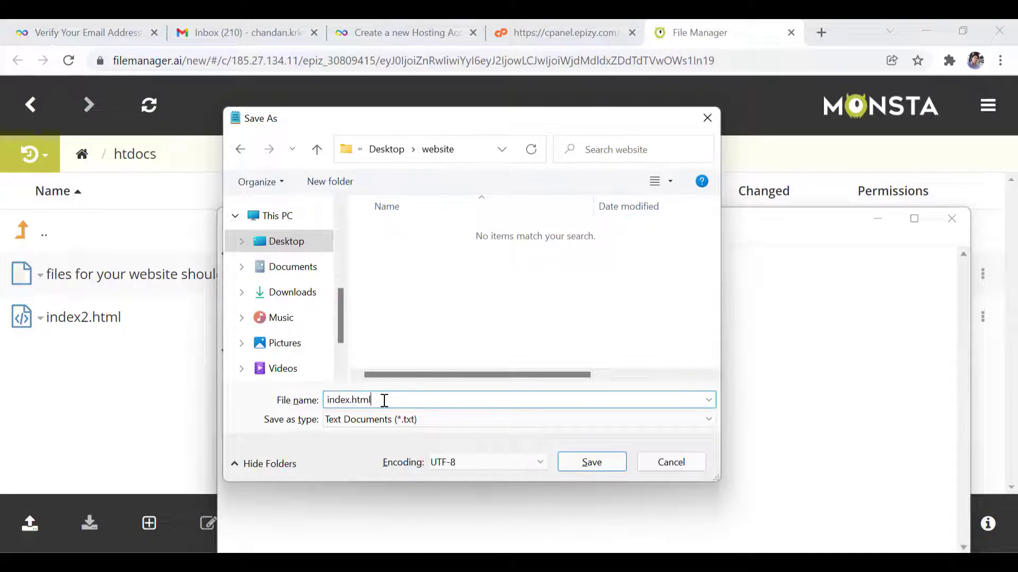
left_click_drag(384, 399, 279, 393)
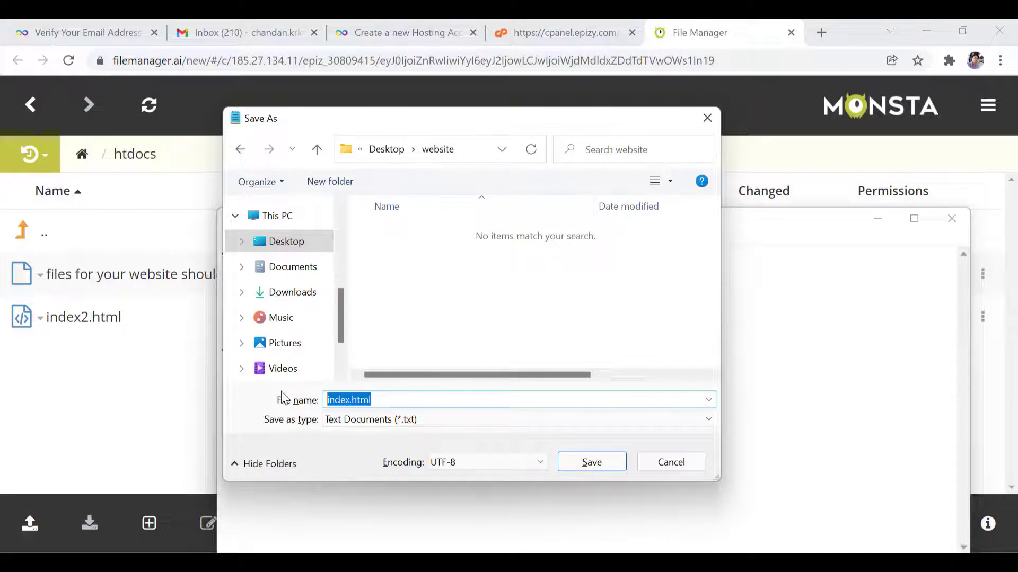
left_click(593, 463)
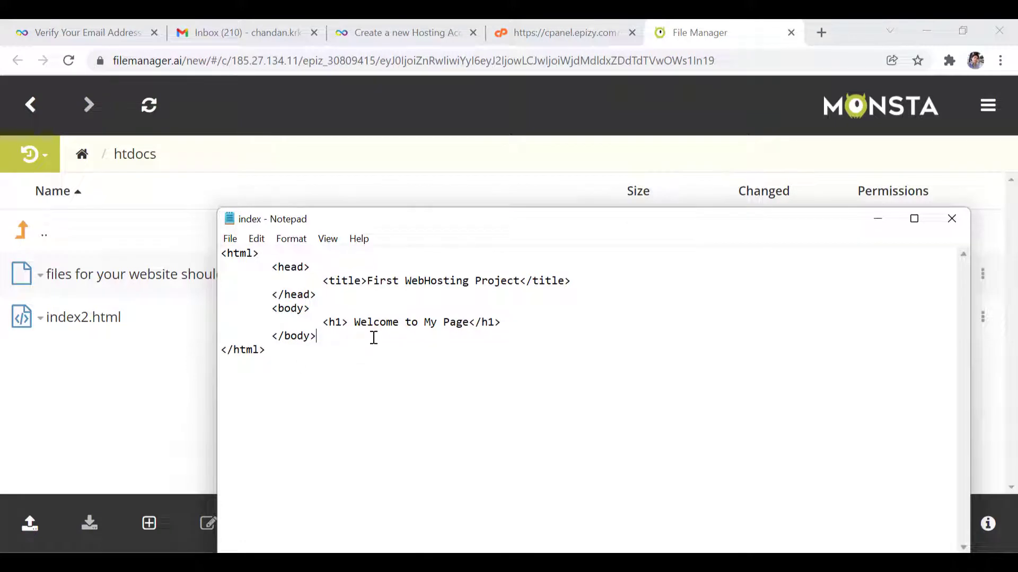
- Close Notepad and minimize the browser to reveal the desktop
left_click(951, 218)
right_click(262, 390)
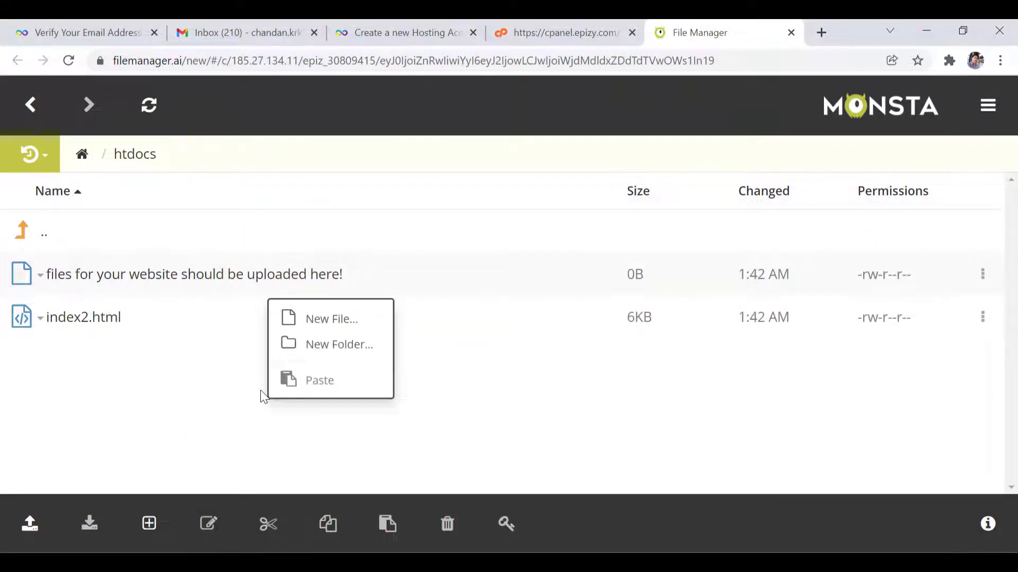
left_click(194, 406)
left_click(958, 22)
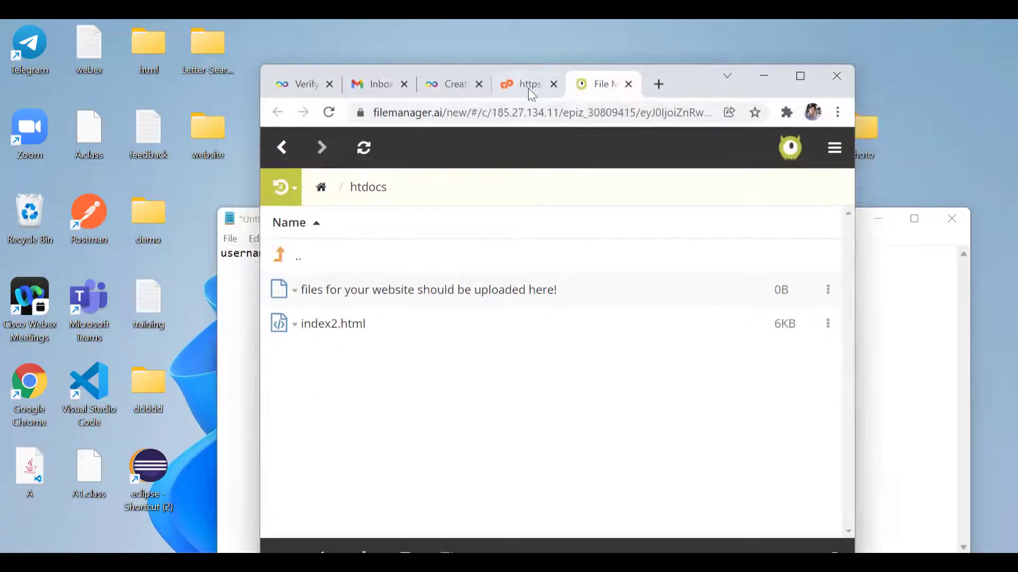
- Open the website folder beside Chrome and drag index.html into Monsta's htdocs list
left_click_drag(692, 76, 713, 74)
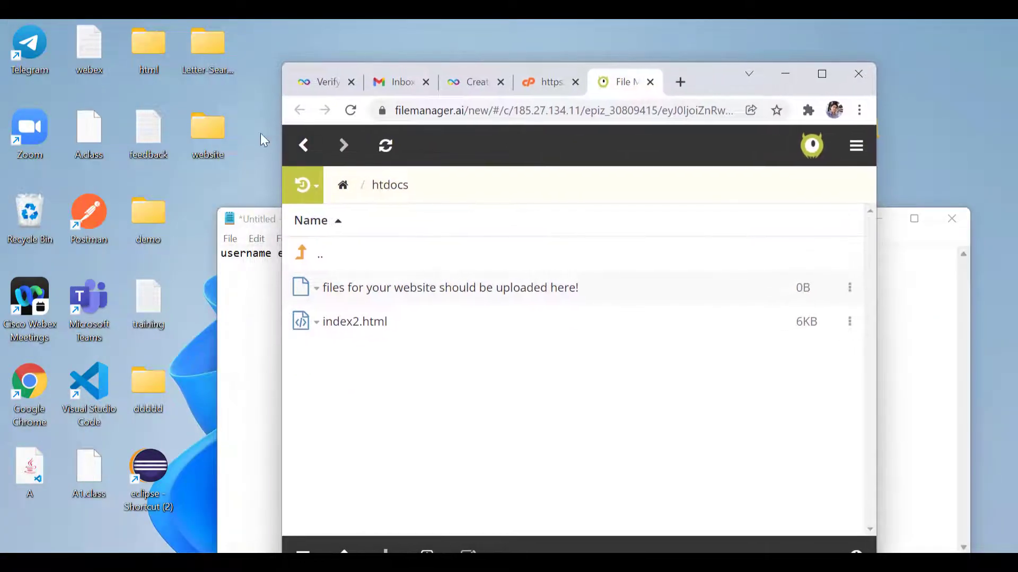
double_click(218, 135)
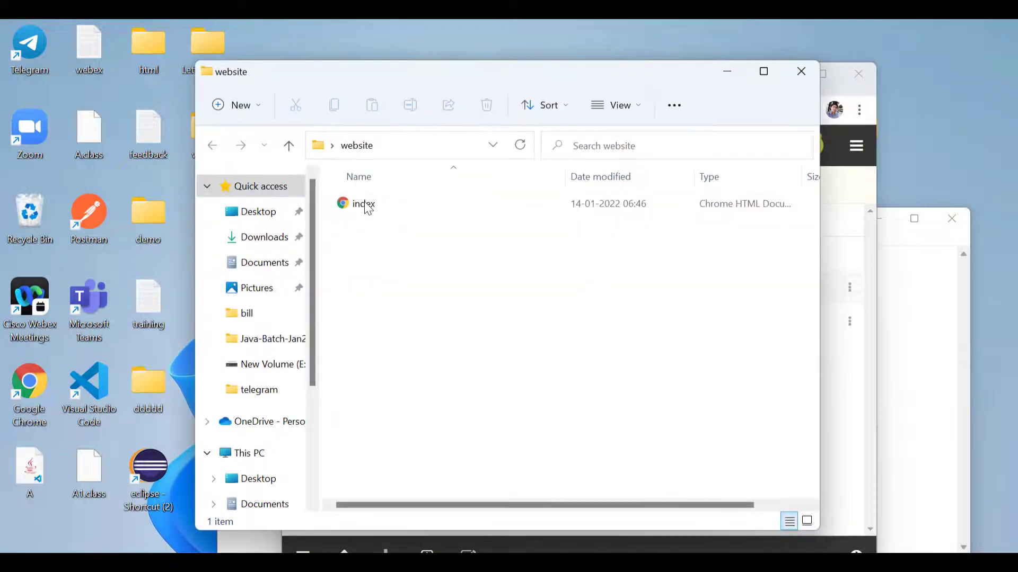
left_click_drag(666, 75, 373, 236)
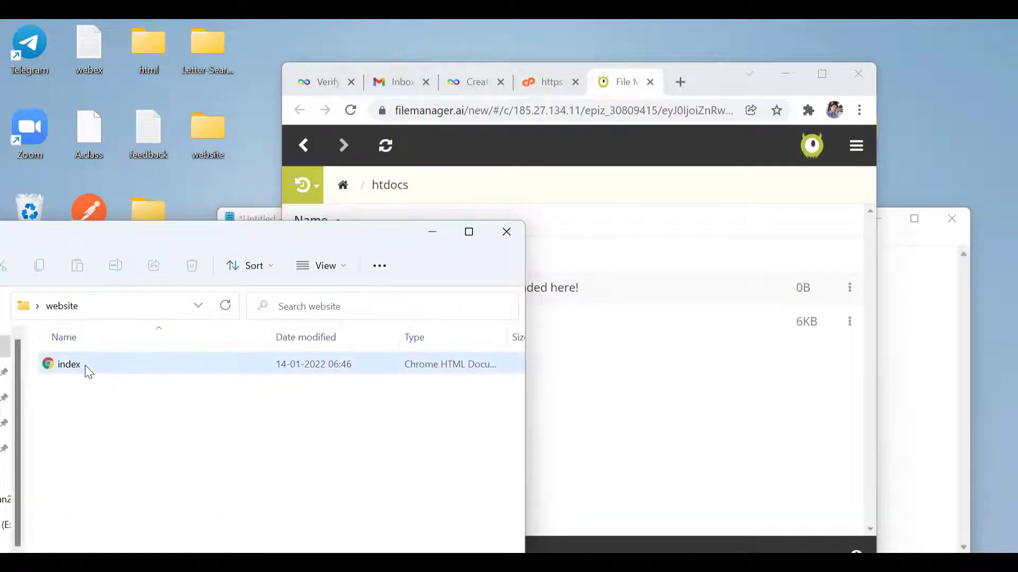
left_click_drag(85, 365, 380, 491)
left_click(379, 490)
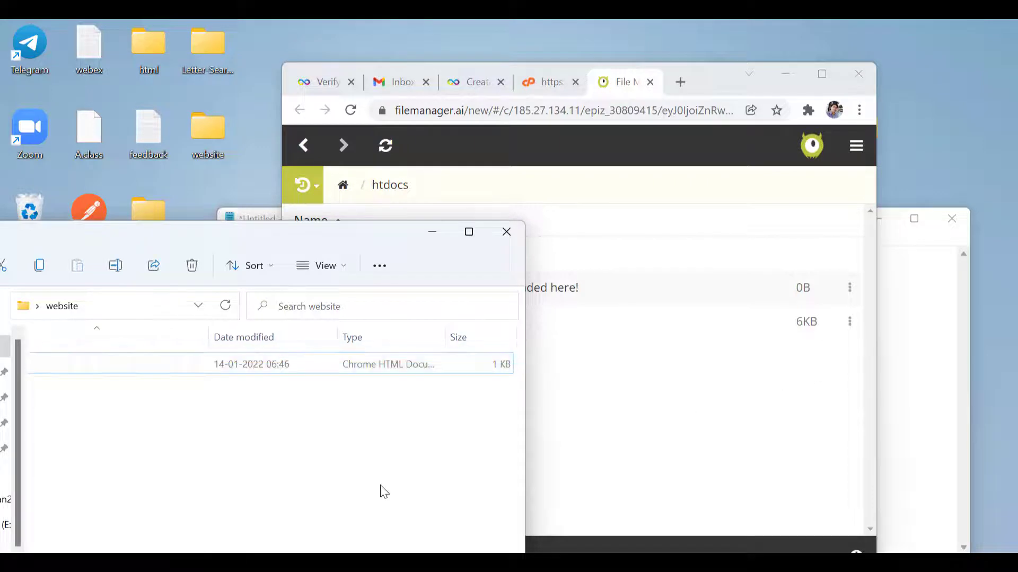
left_click_drag(481, 361, 660, 375)
left_click_drag(331, 223, 631, 226)
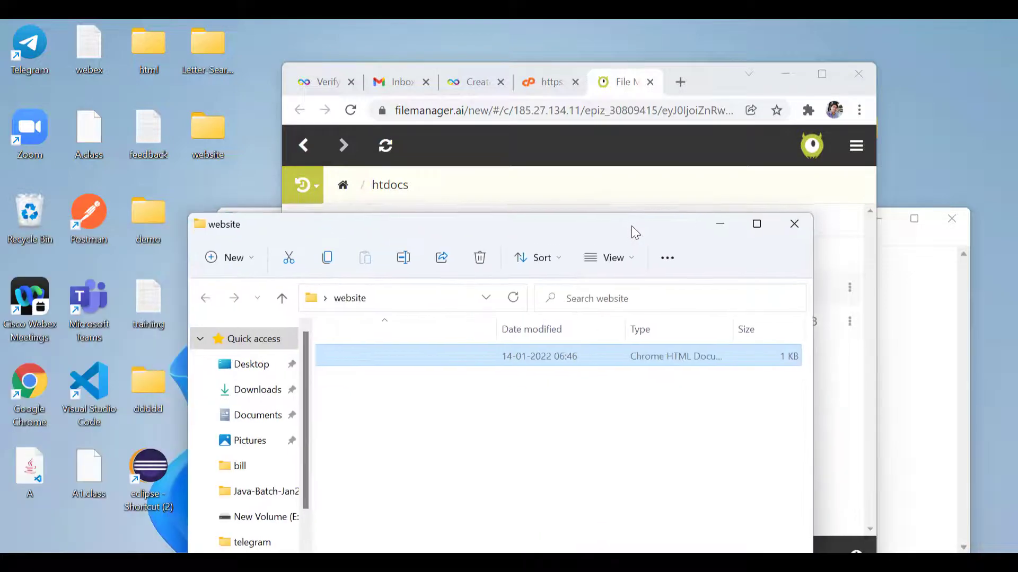
double_click(508, 227)
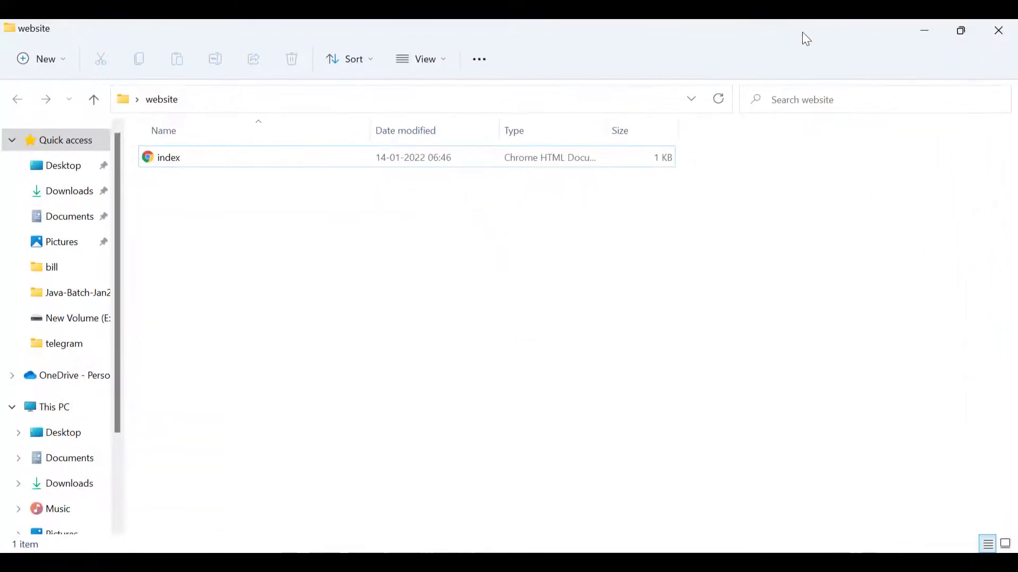
left_click_drag(802, 31, 1015, 175)
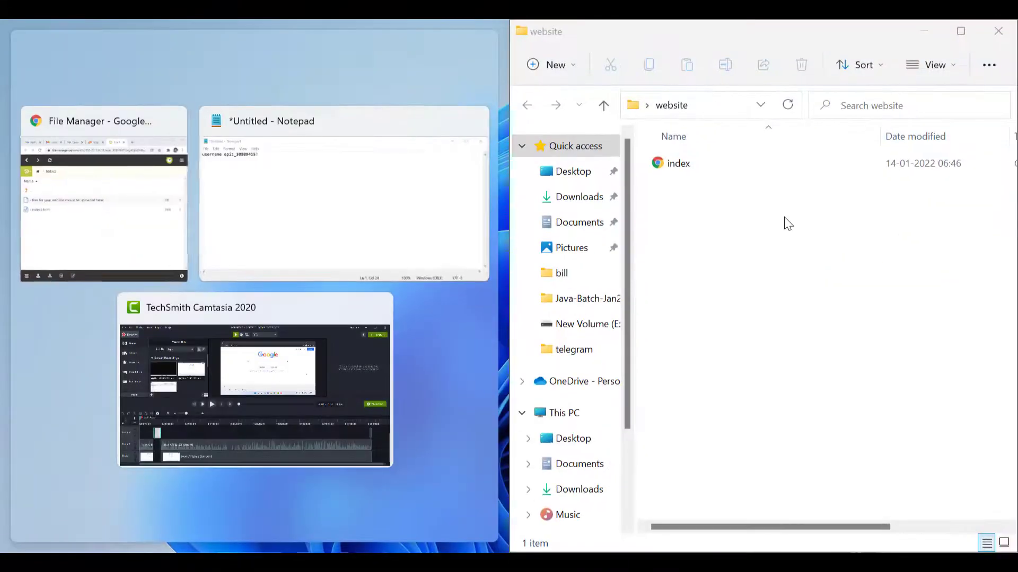
left_click(150, 232)
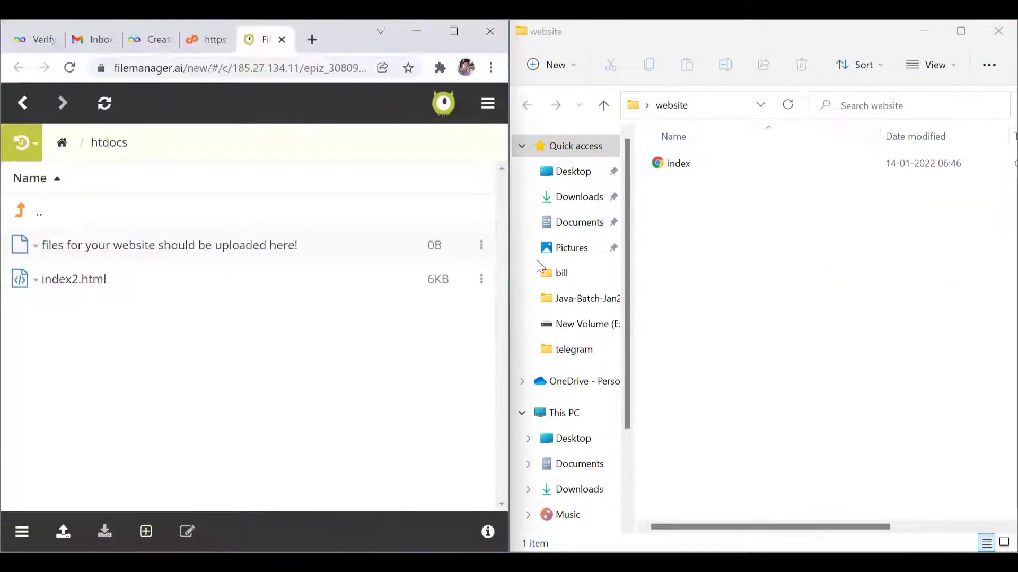
left_click_drag(671, 172, 224, 359)
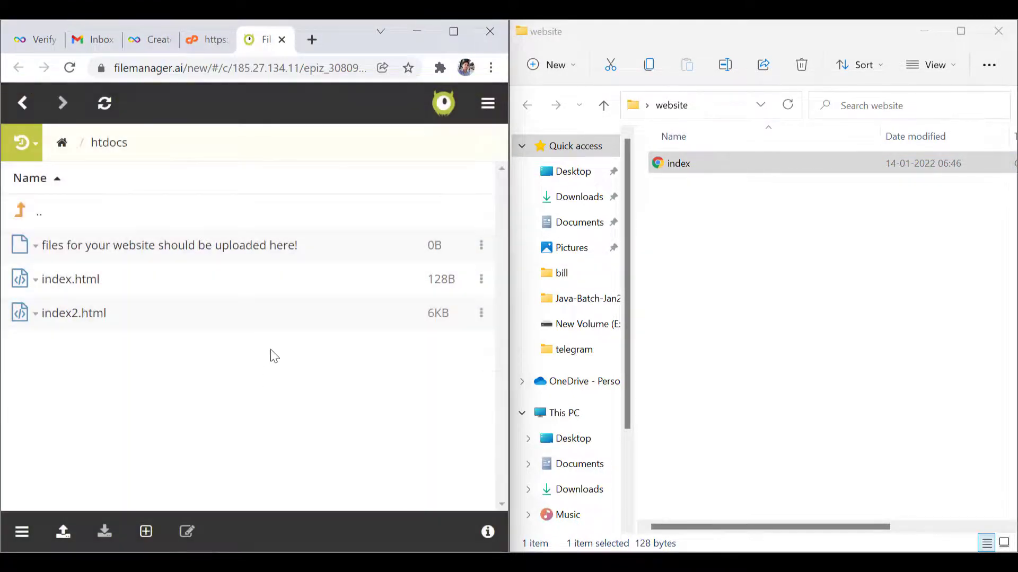
- Refresh htdocs to confirm index.html (128B) is listed, then go back to the root folder
left_click(453, 31)
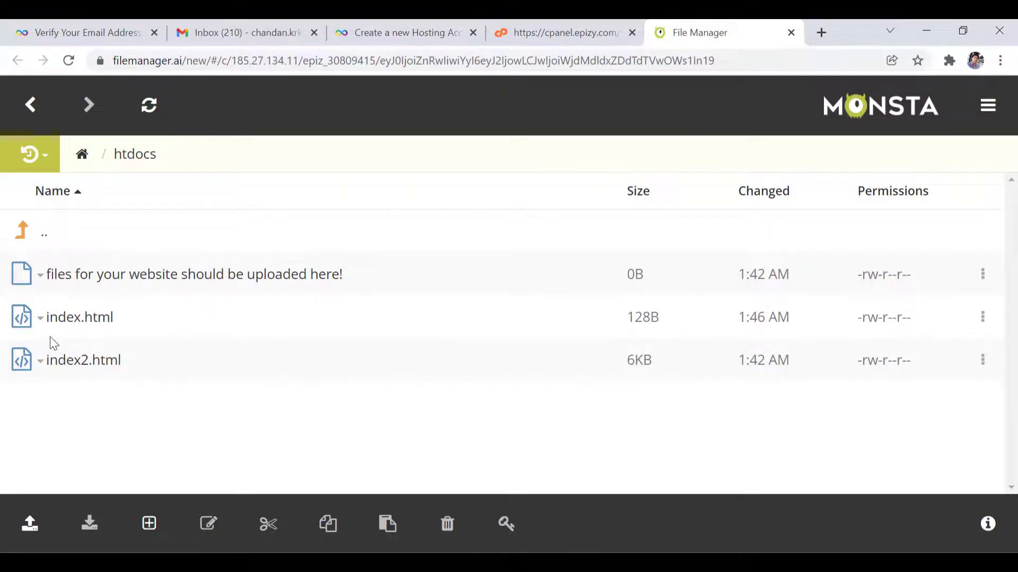
left_click(552, 33)
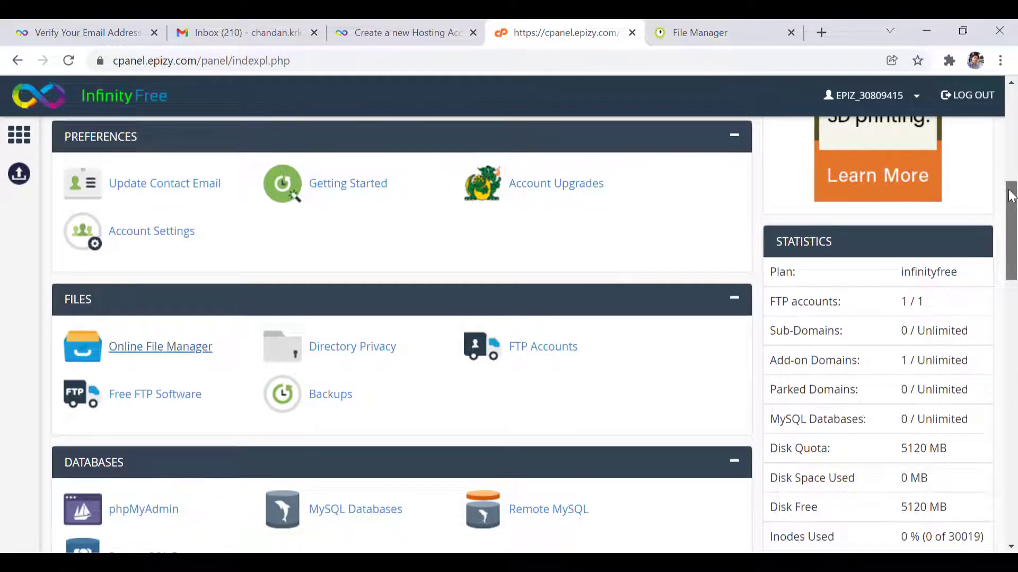
left_click_drag(1011, 204, 988, 85)
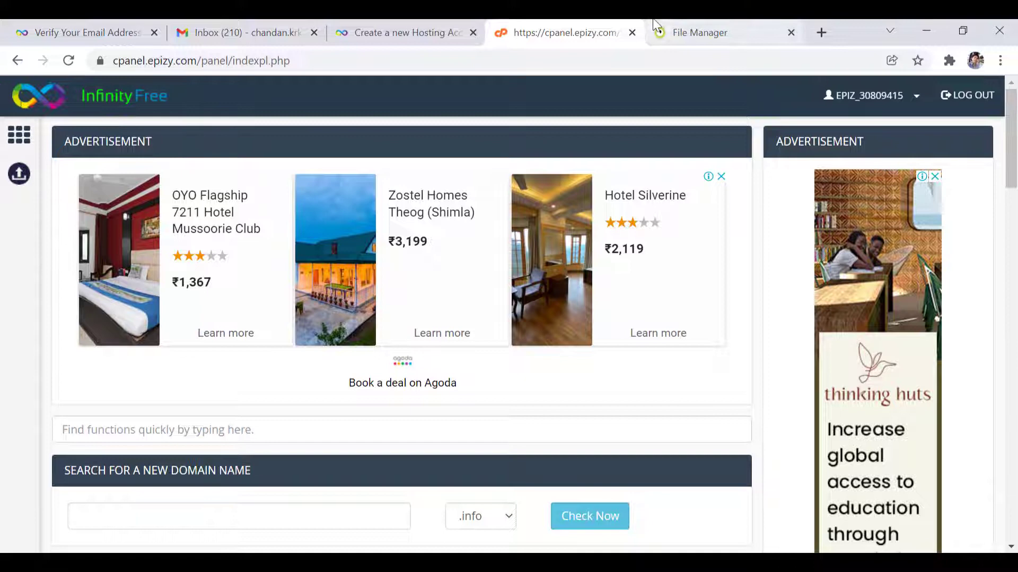
left_click(657, 27)
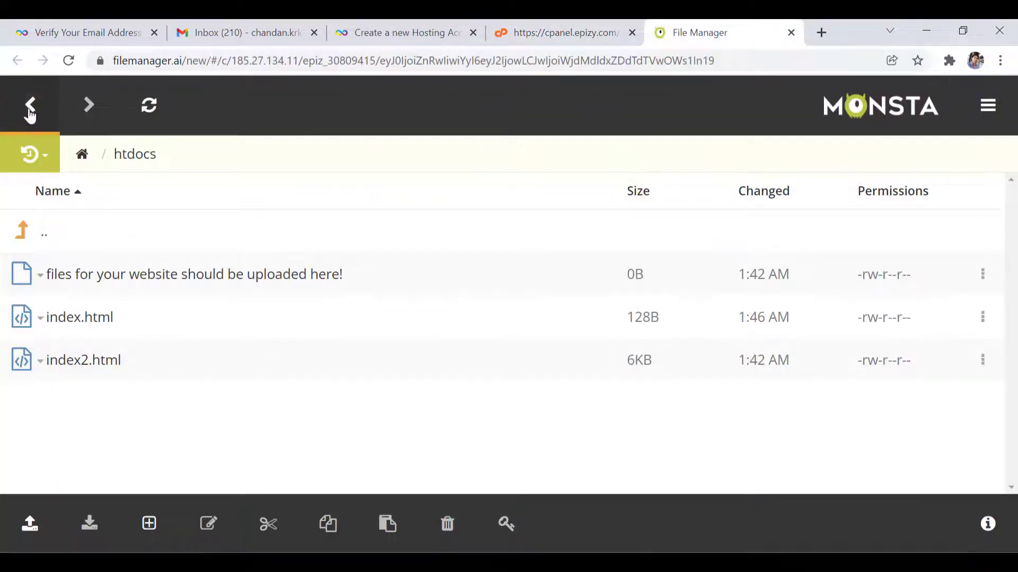
left_click(156, 112)
left_click(31, 106)
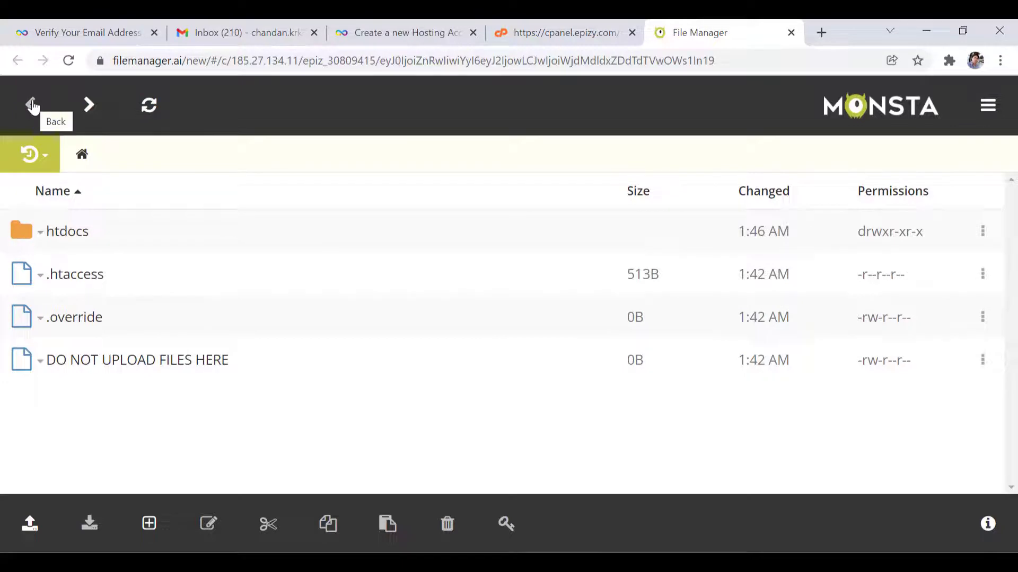
- Go to the Client Area's Hosting Accounts page and select the account's subdomain label
key("ctrl+Page_Up")
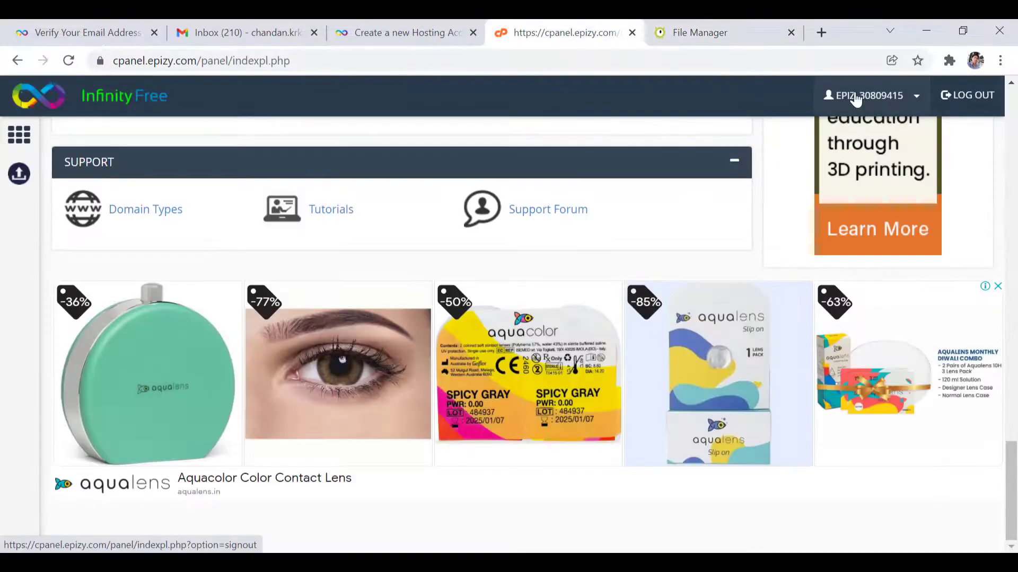
left_click(848, 96)
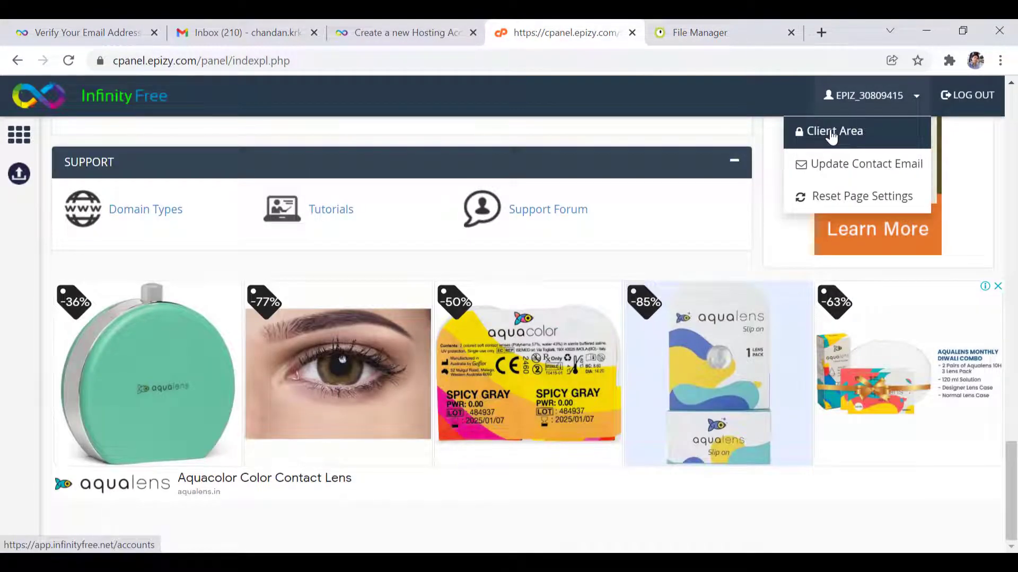
left_click(831, 132)
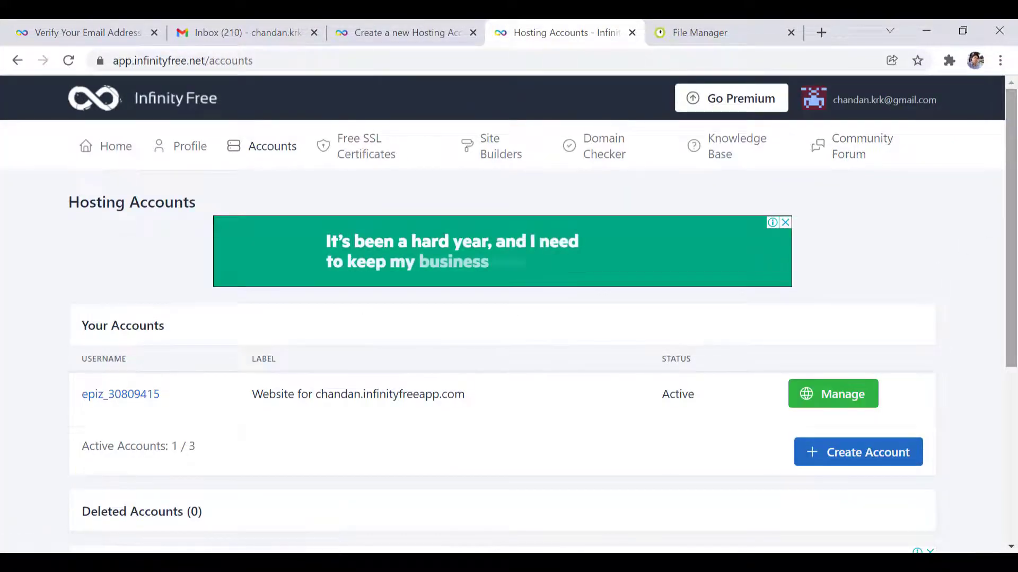
scroll(1016, 297, "down", 5)
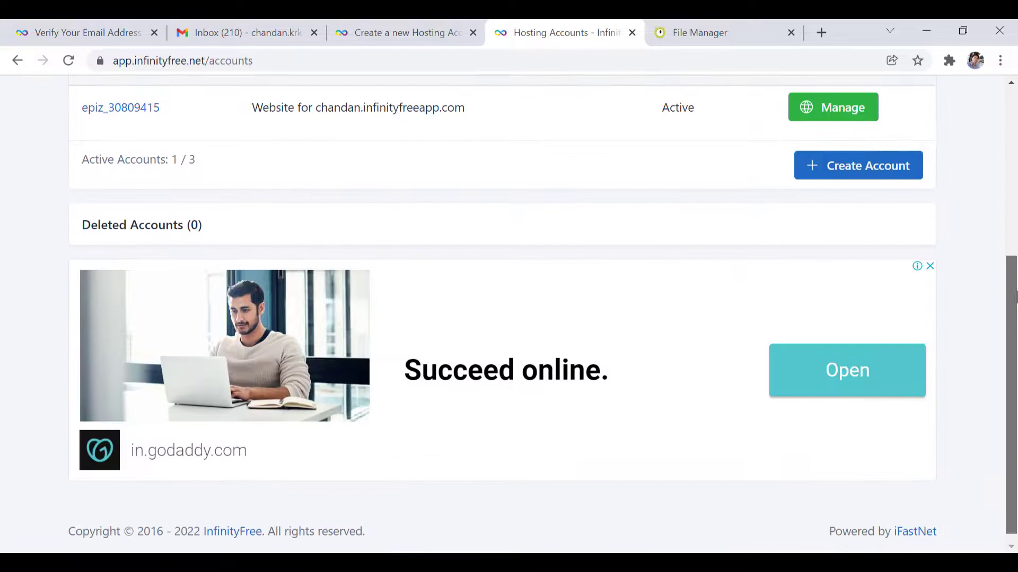
scroll(1015, 296, "up", 4)
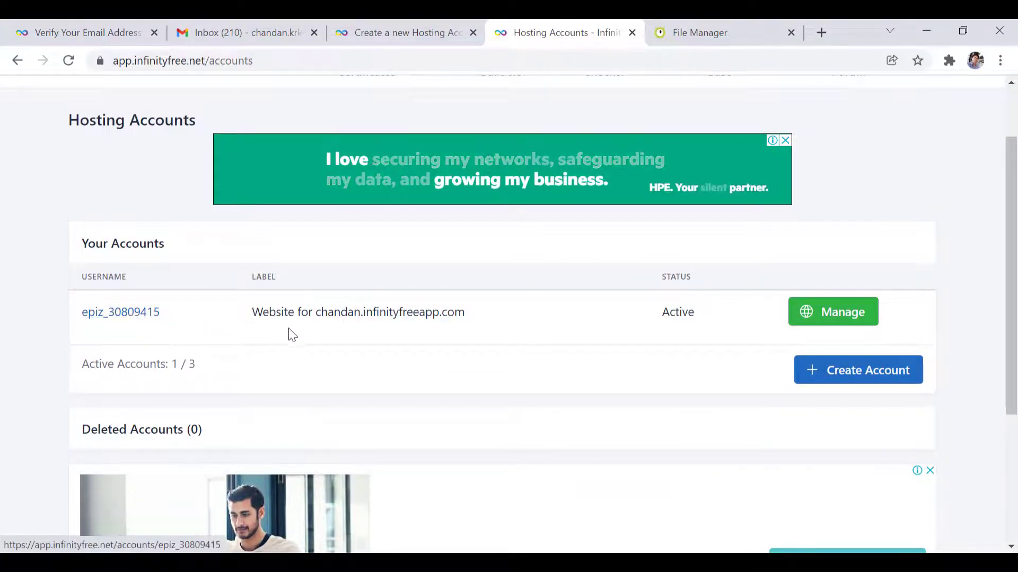
left_click_drag(316, 313, 465, 312)
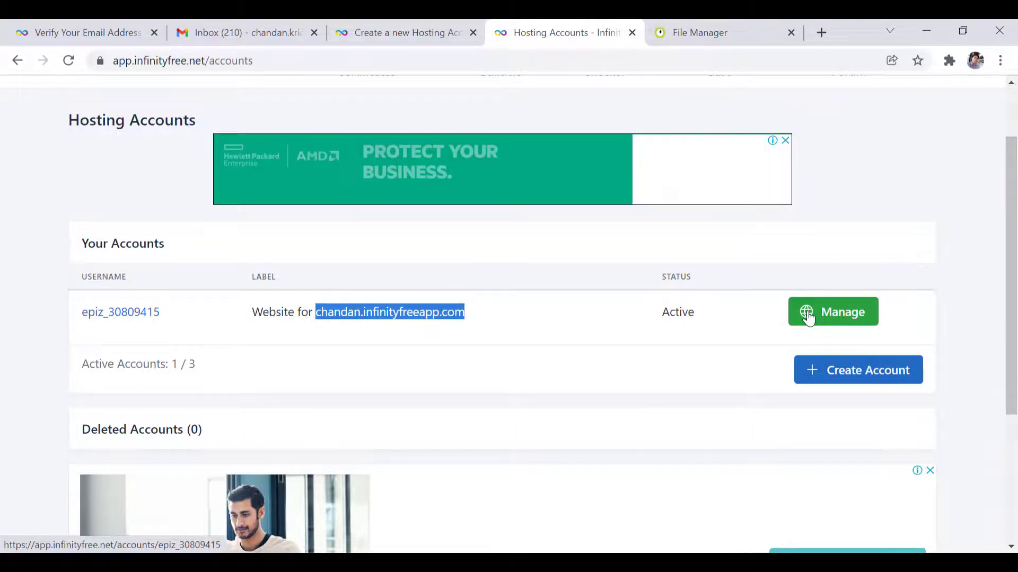
left_click(381, 320)
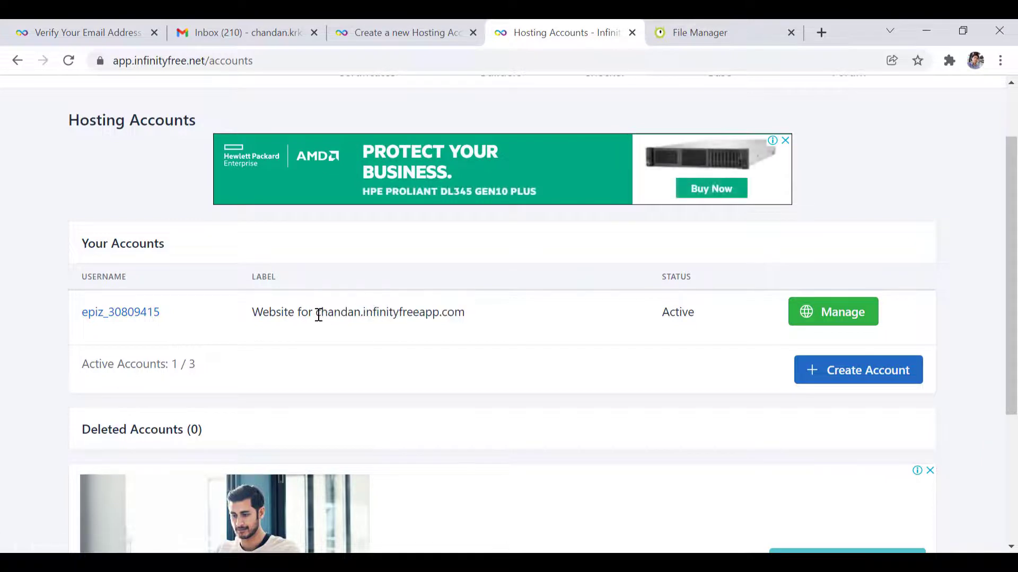
- Copy the infinityfreeapp.com subdomain and open it in a new tab showing 'Welcome to My Page'
left_click_drag(317, 312, 471, 321)
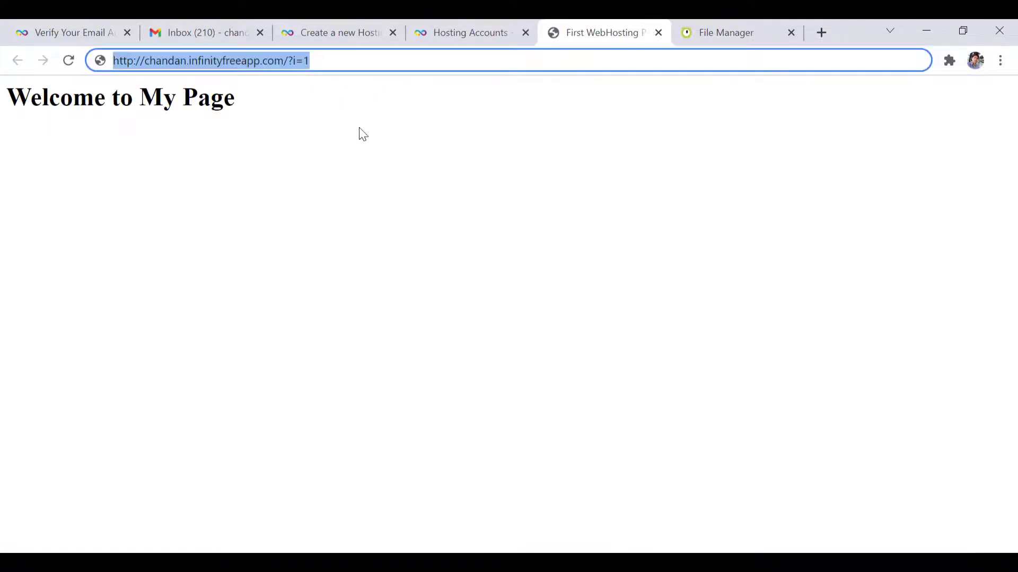
left_click(362, 134)
left_click_drag(146, 61, 302, 61)
left_click(253, 203)
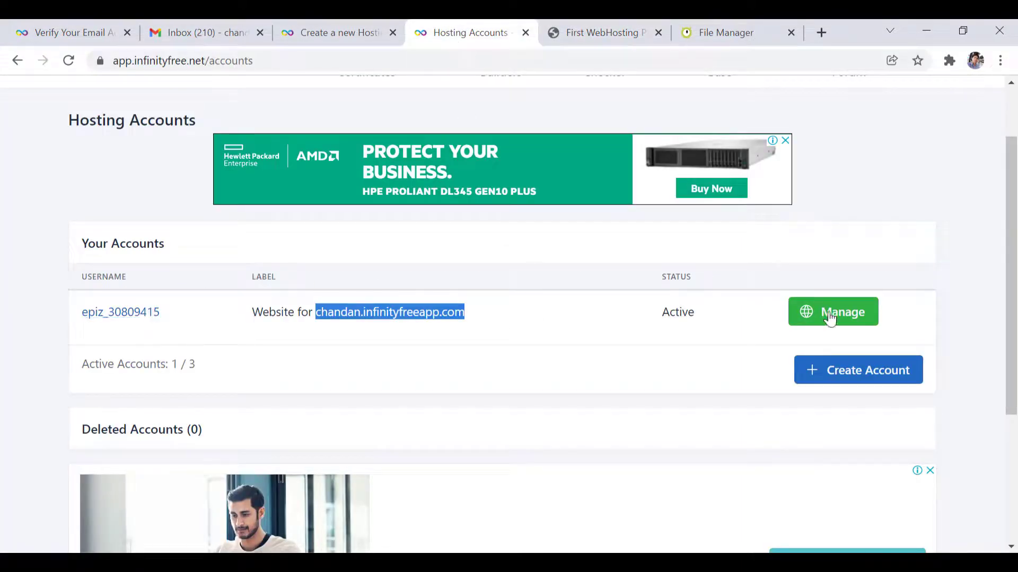
- Open the account's Manage page and review FTP details (ftpupload.net) down to Domains and Subdomains
left_click(830, 317)
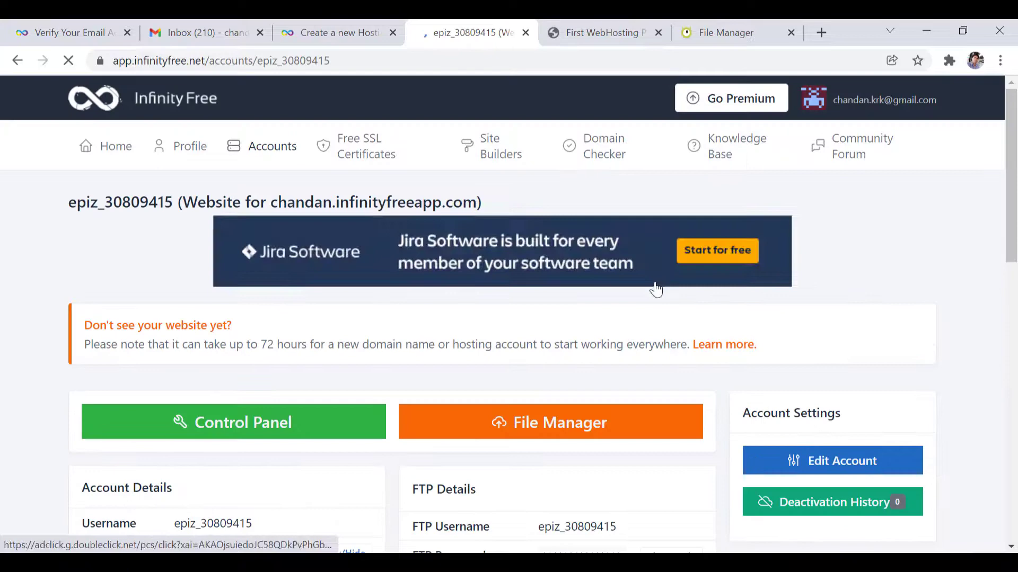
left_click_drag(1015, 163, 1016, 290)
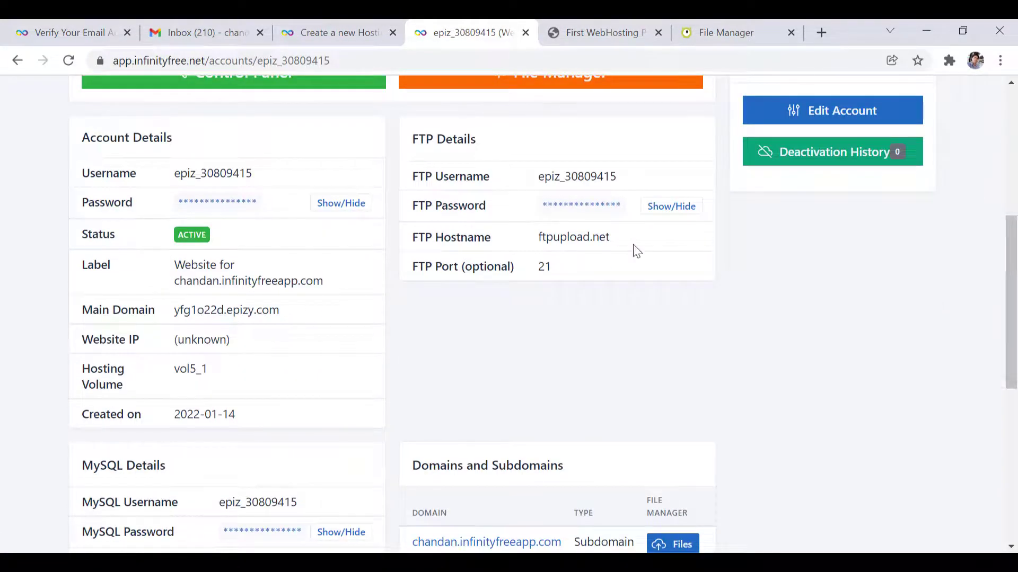
left_click_drag(414, 138, 620, 286)
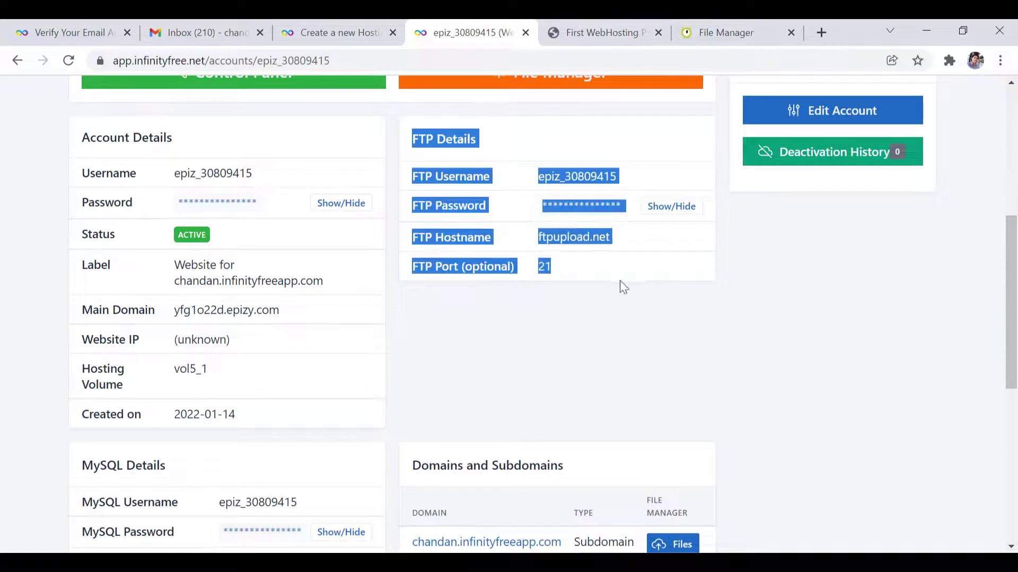
left_click(706, 315)
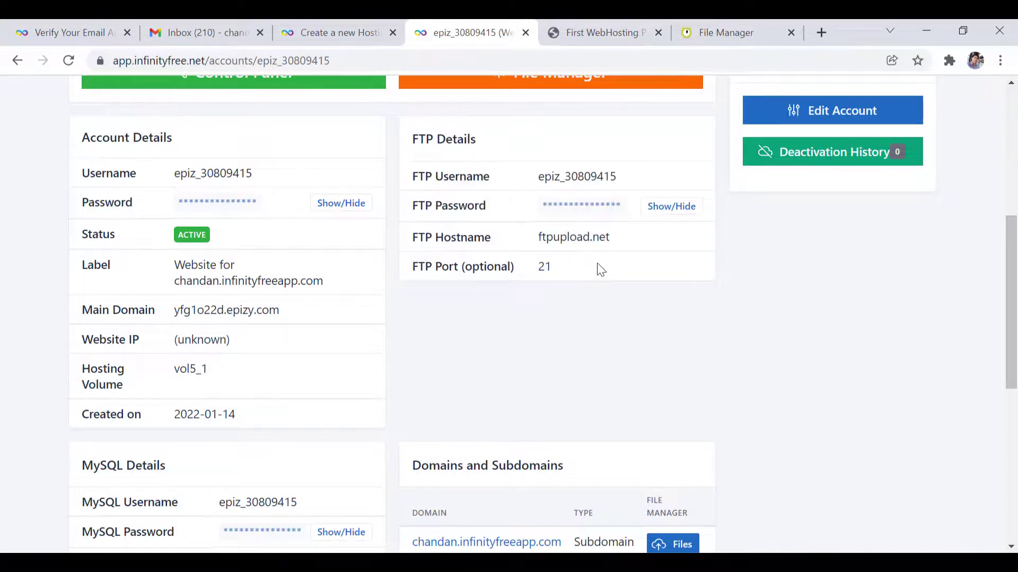
left_click_drag(177, 280, 349, 288)
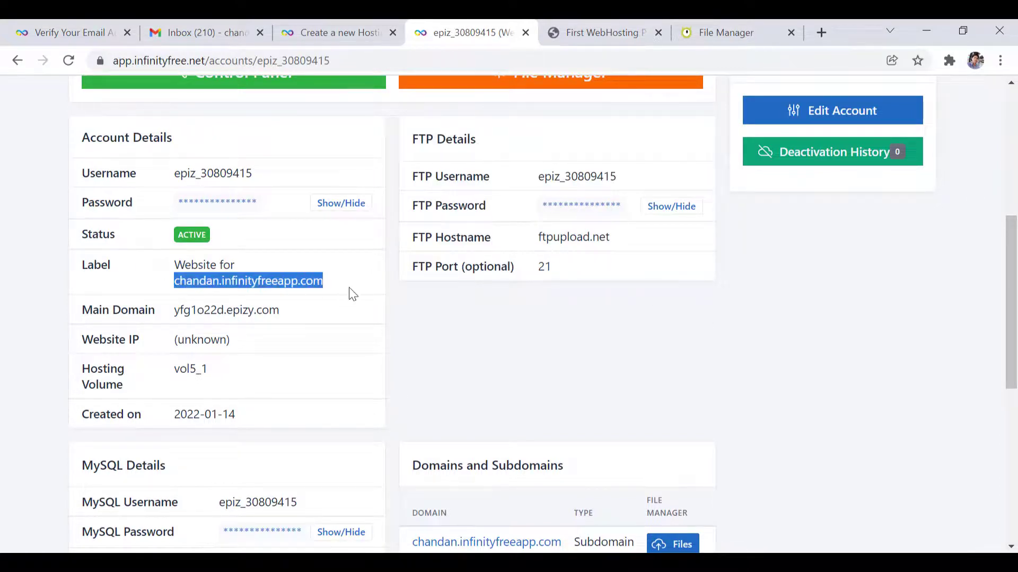
left_click(879, 354)
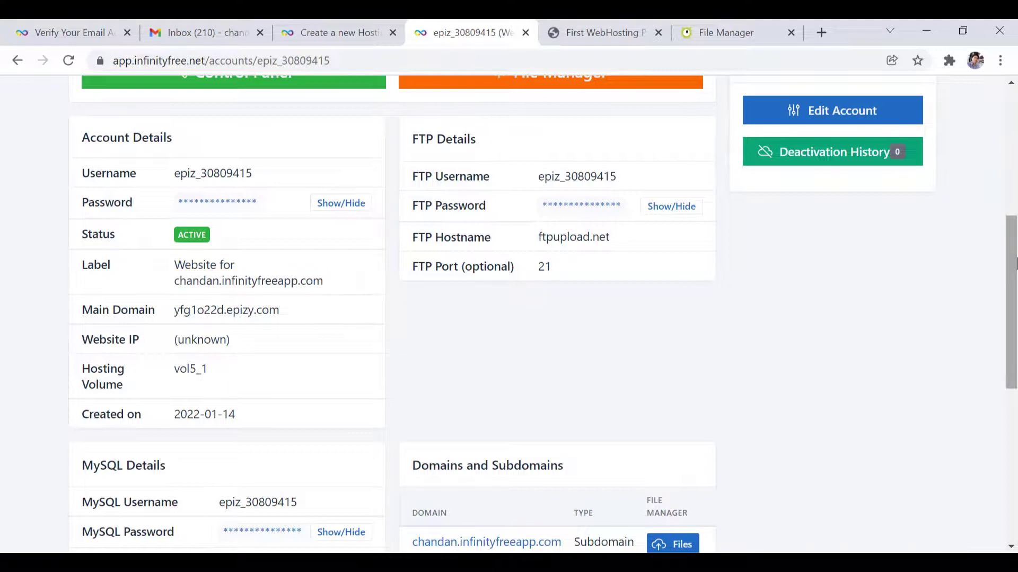
left_click_drag(1015, 262, 1015, 377)
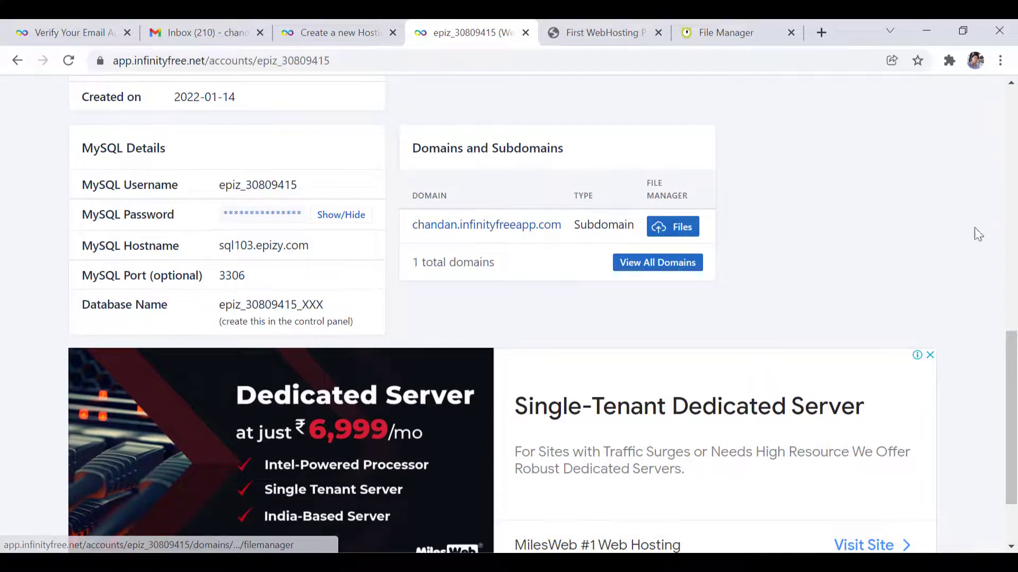
left_click_drag(1013, 371, 990, 125)
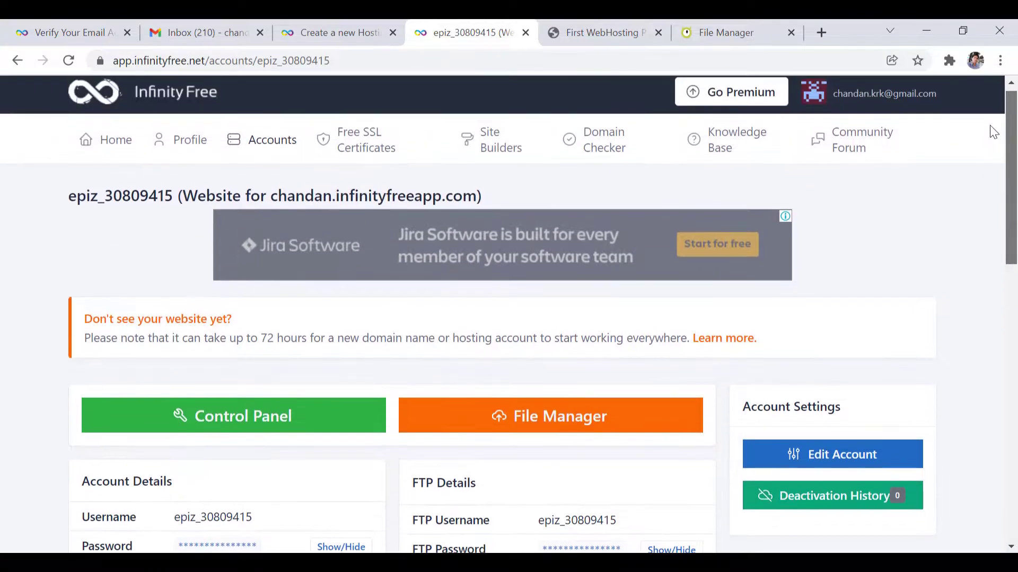
scroll(252, 268, "down", 10)
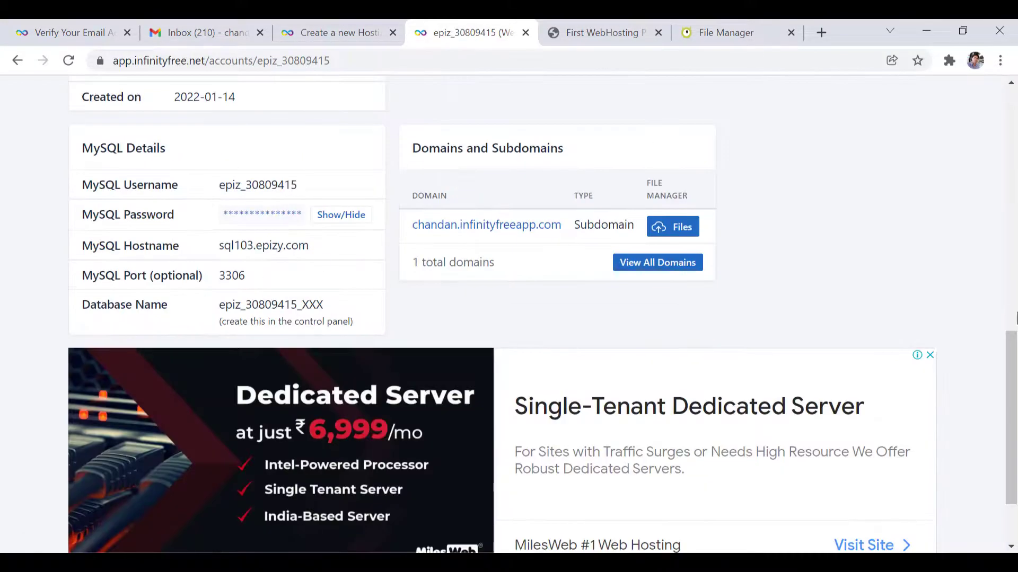
left_click(677, 25)
left_click(595, 30)
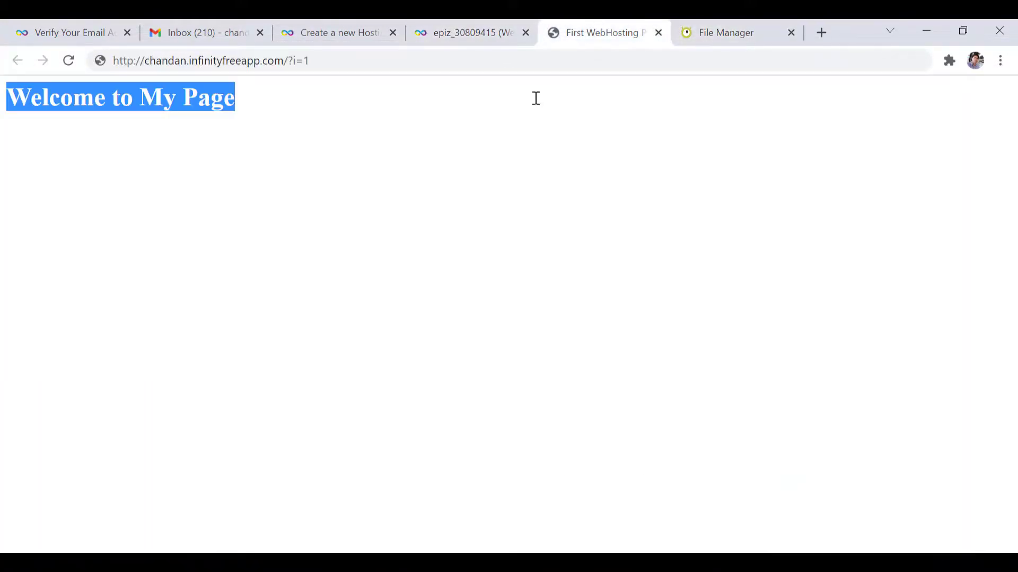
left_click(435, 221)
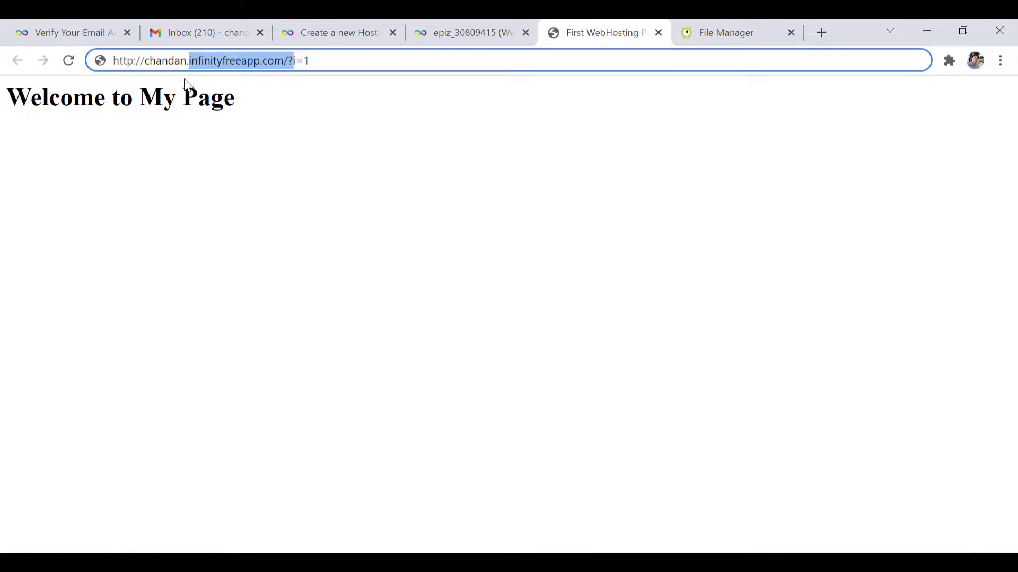
left_click(164, 56)
left_click(485, 23)
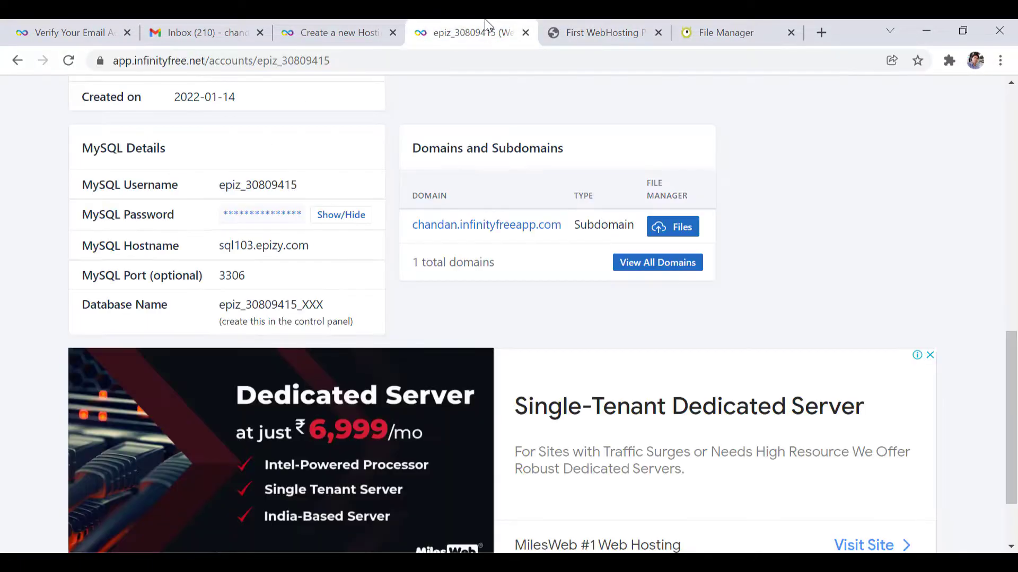
- Open the account's Control Panel in a new tab and scroll to Files and Statistics
scroll(530, 335, "up", 10)
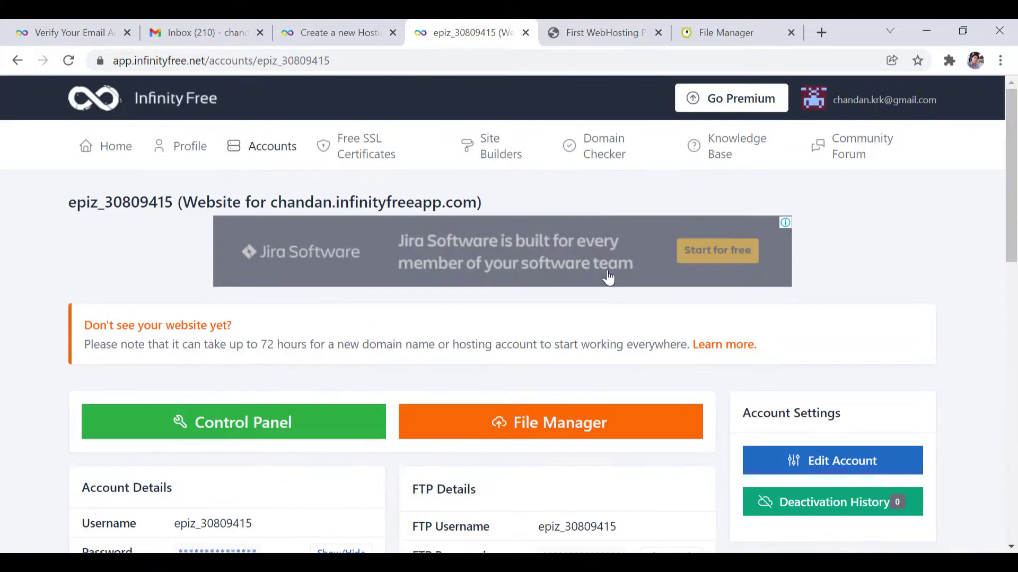
left_click(221, 427)
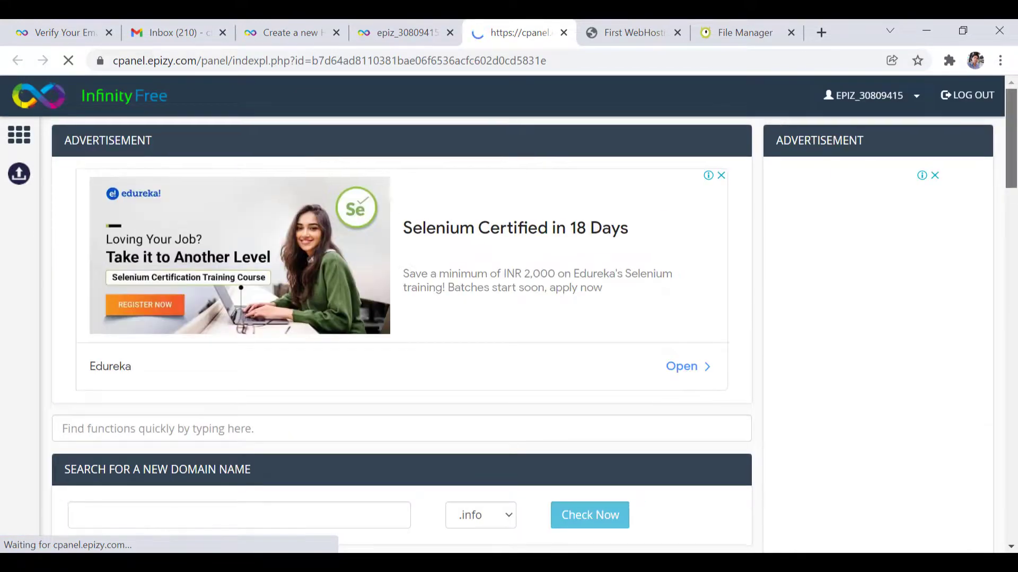
left_click_drag(1012, 147, 1015, 239)
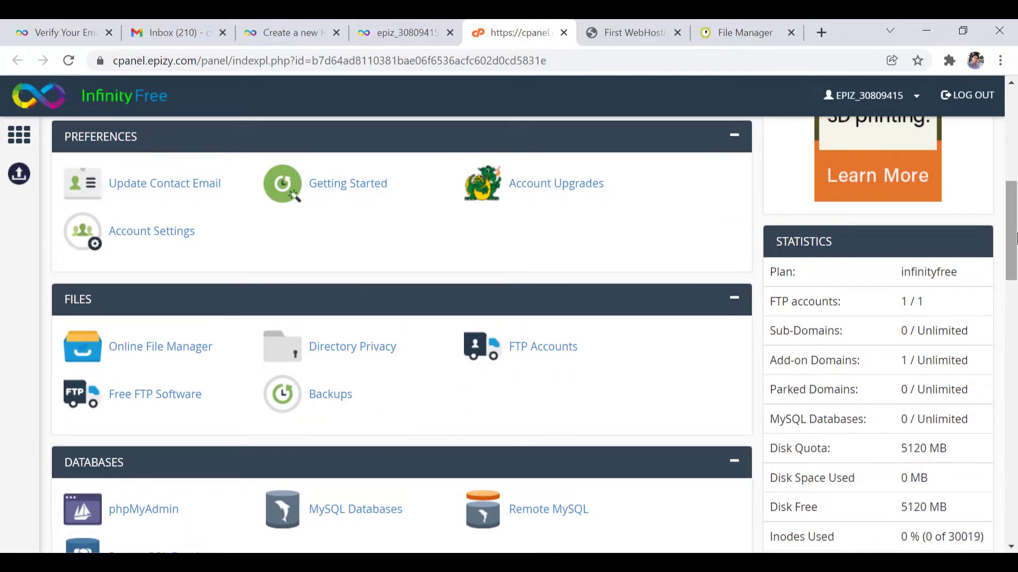